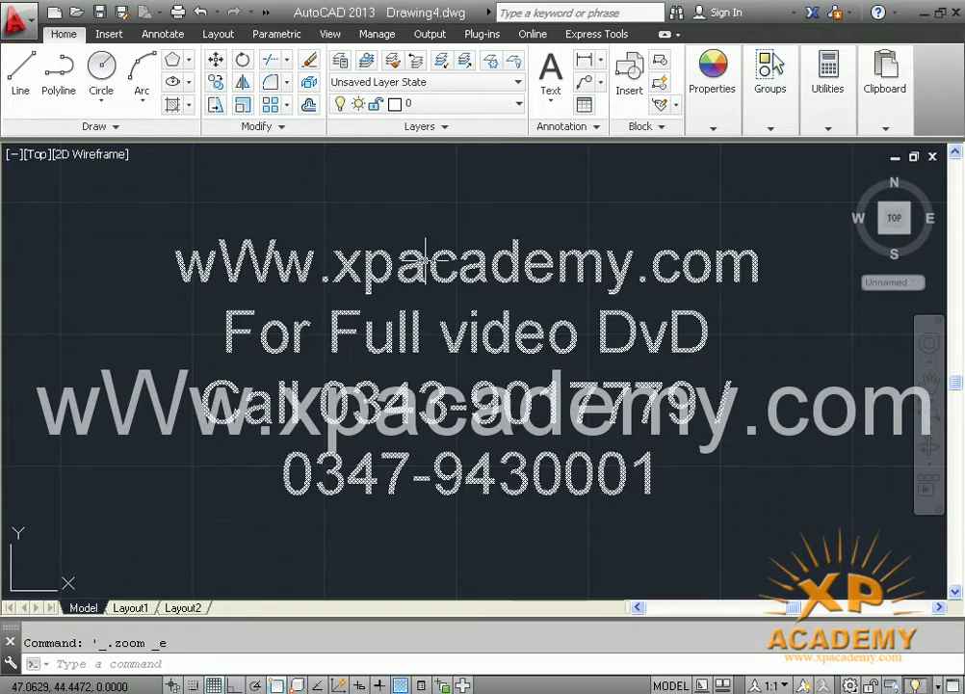
- Cancel the current command and reposition the view so the text fills the left half
middle_drag(427, 249, 369, 195)
key(Escape)
middle_drag(438, 291, 403, 295)
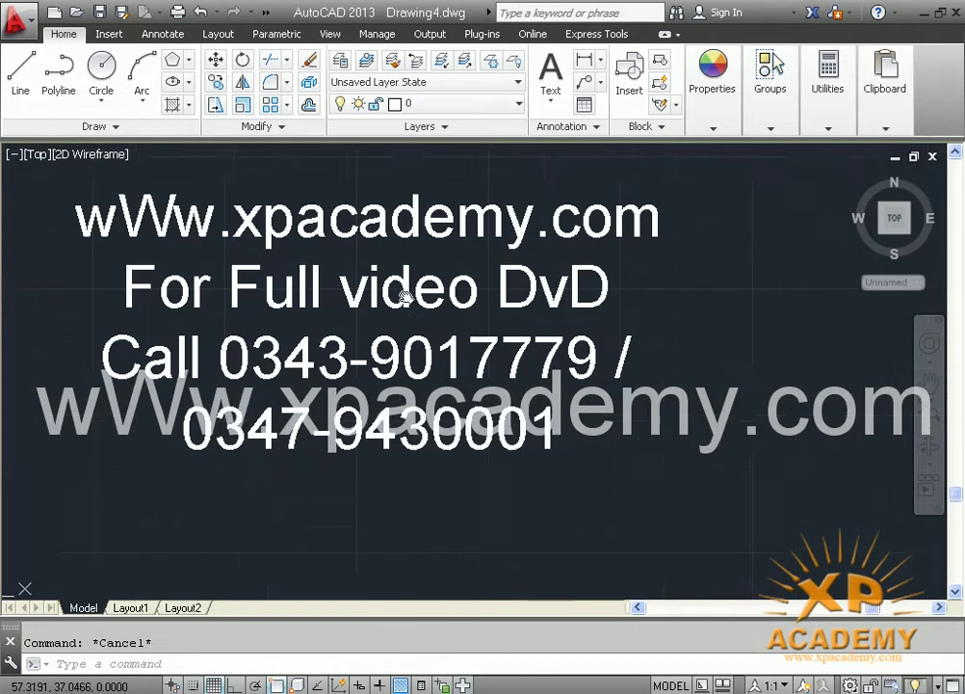
click(441, 287)
scroll(440, 287, down, 2)
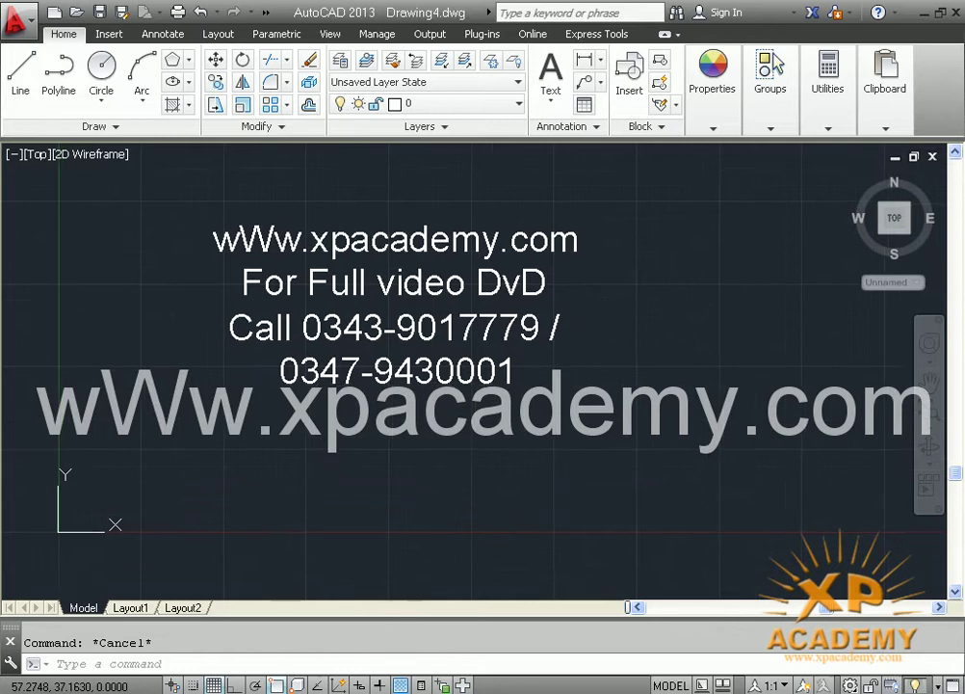
scroll(441, 287, up, 2)
mouse_move(453, 265)
middle_down()
mouse_move(451, 299)
mouse_move(301, 229)
middle_up()
scroll(349, 247, down, 2)
scroll(342, 250, up, 2)
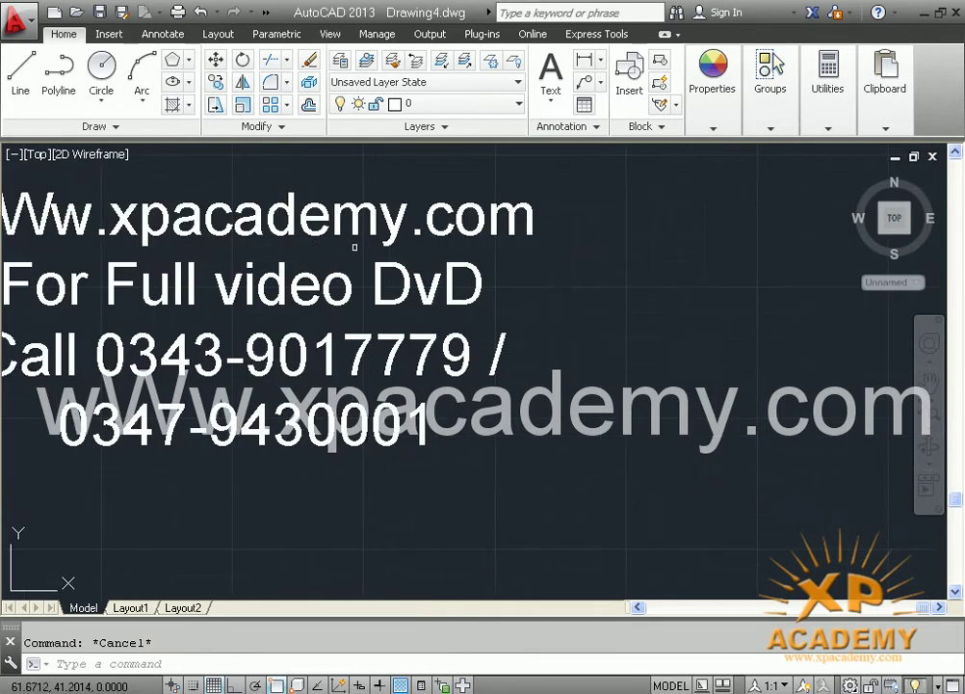
middle_drag(356, 247, 425, 221)
- Set the length units to Engineering with 0'-0" precision using UN
text(UN)
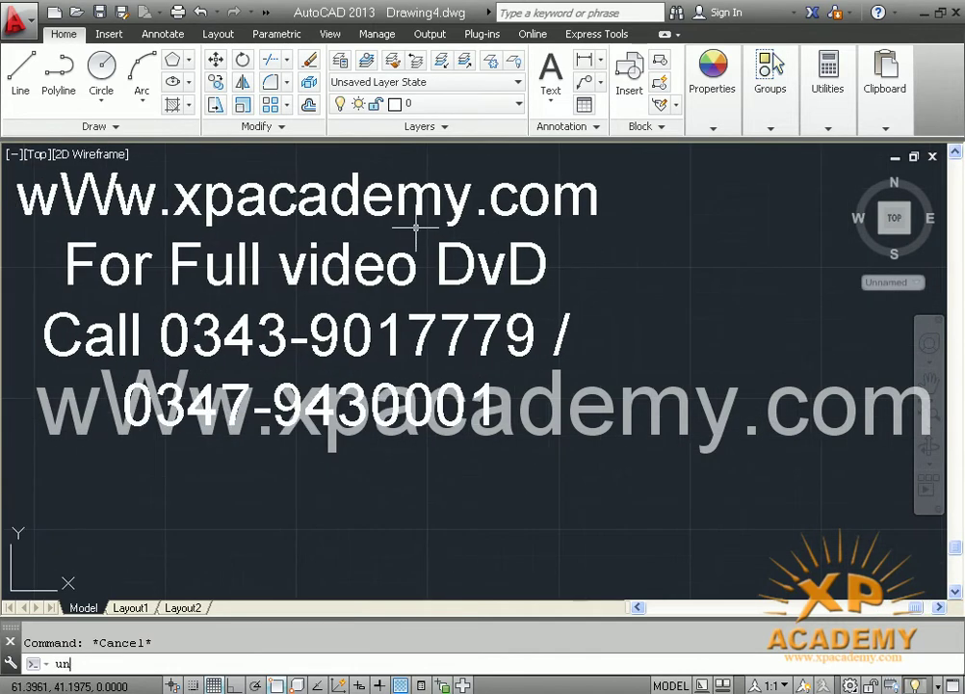
key(Return)
key(Down)
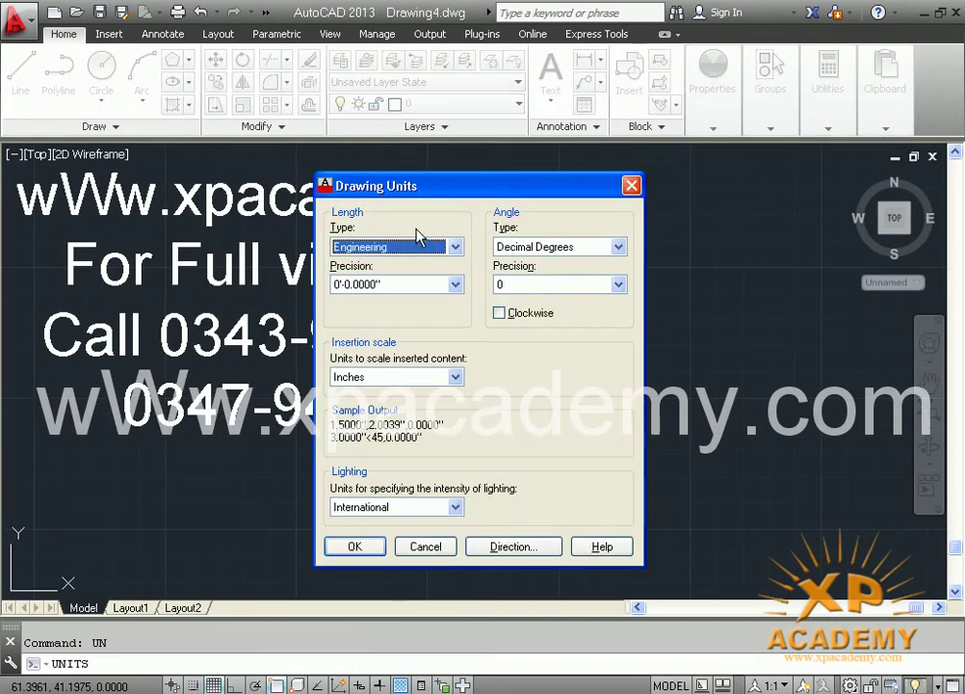
key(Tab)
key(Up)
key(Up)
key(Up)
key(Up)
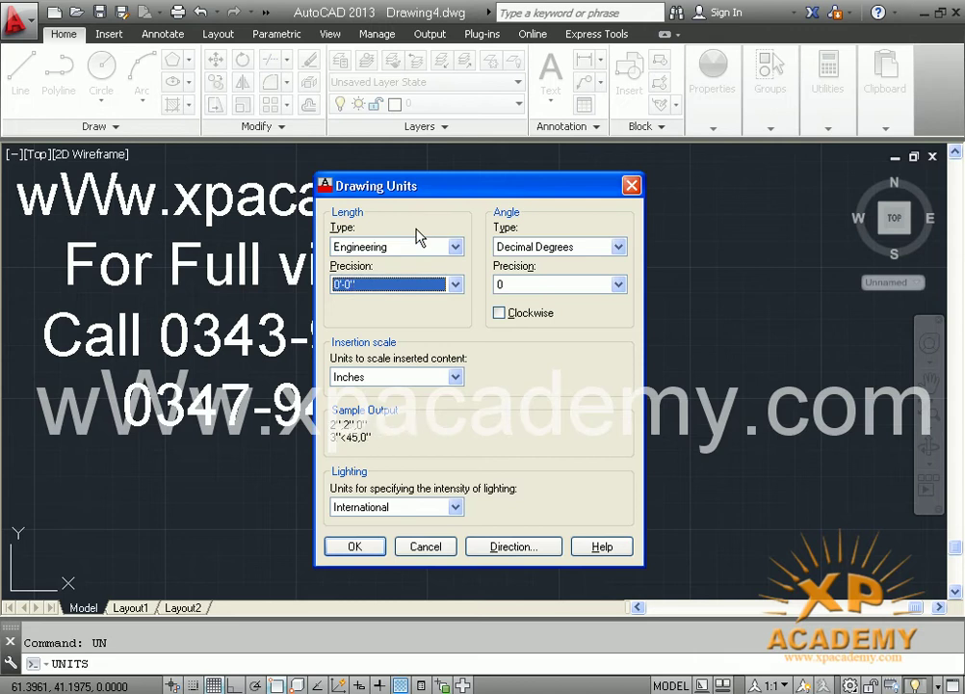
key(Return)
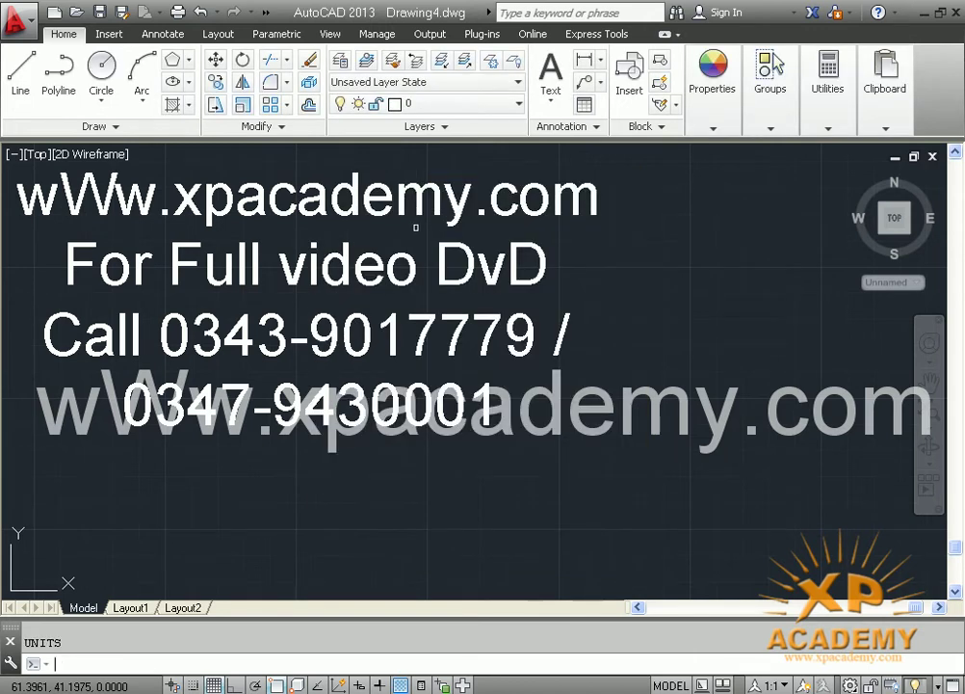
- Check the Standard dimension style in the Dimension Style Manager, then close it unchanged
text(d)
key(Return)
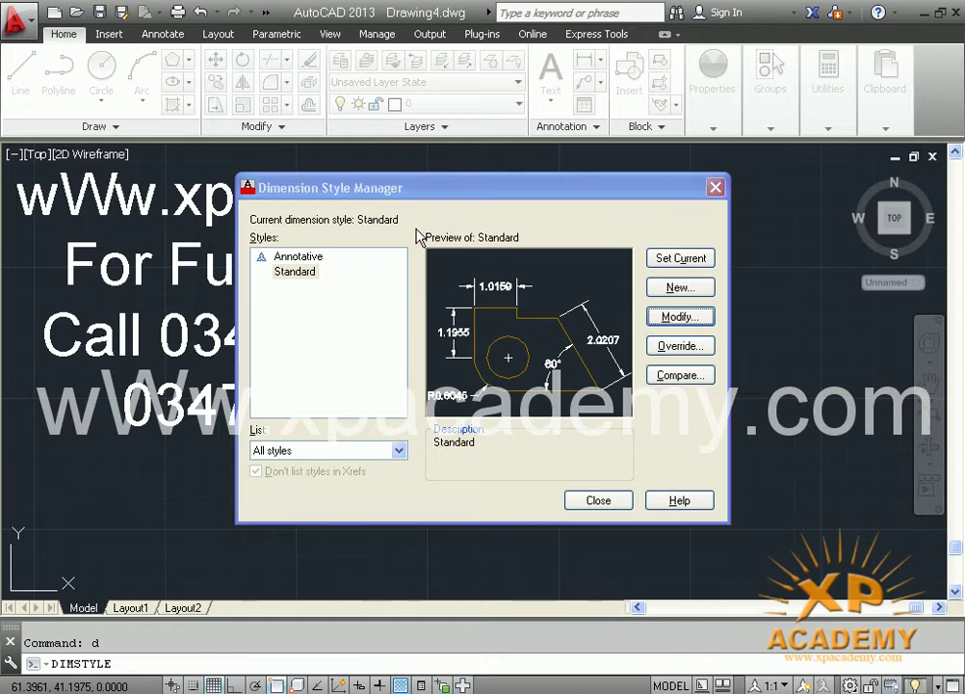
key(Return)
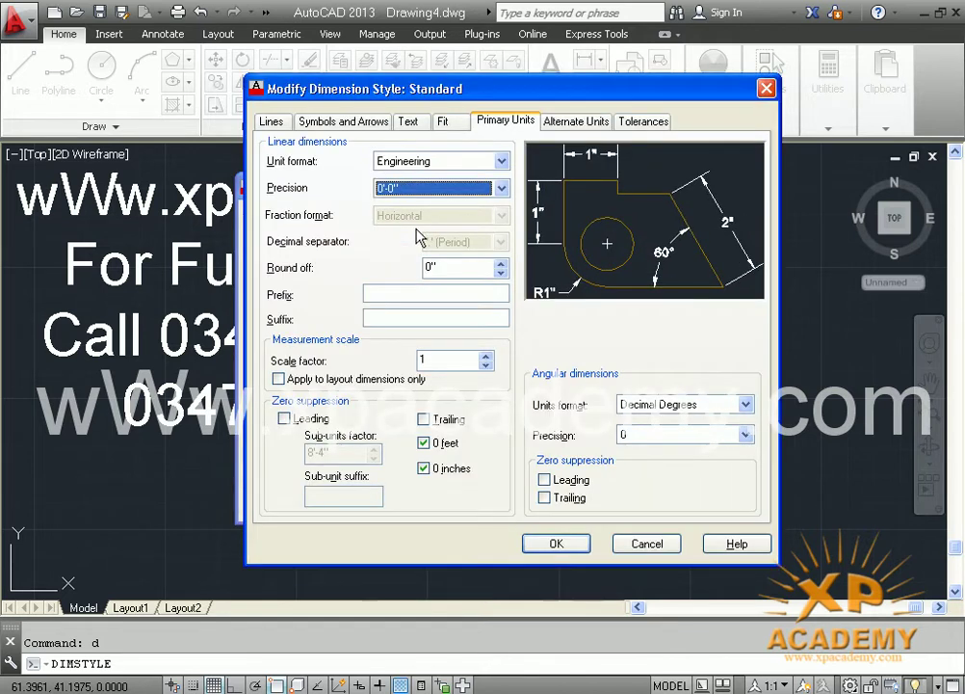
key(Return)
click(605, 501)
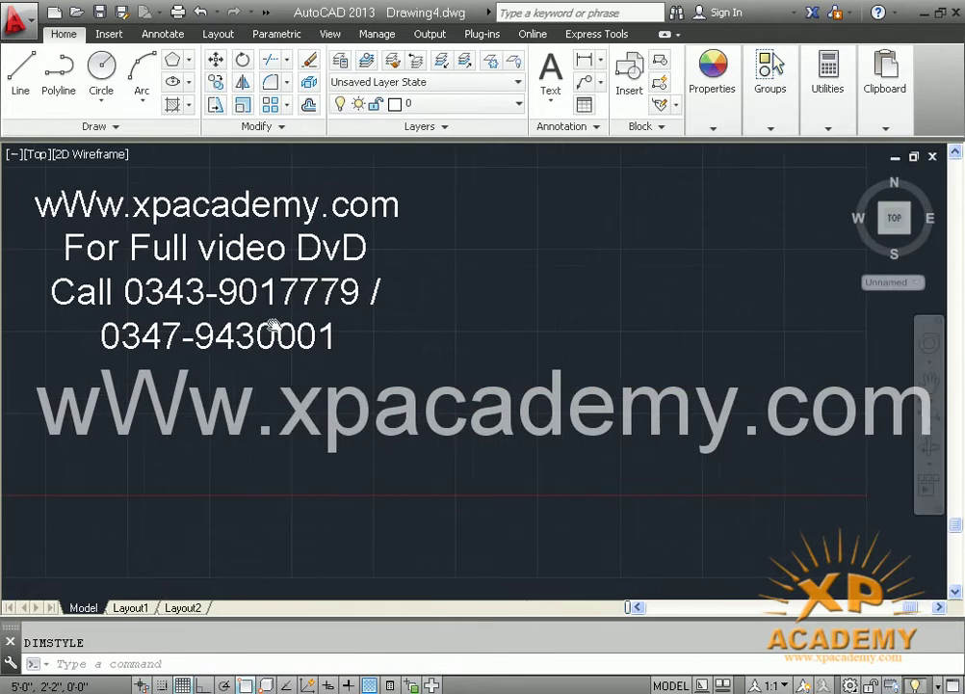
- Draw a large circle centred near the middle of the view
click(101, 67)
click(525, 412)
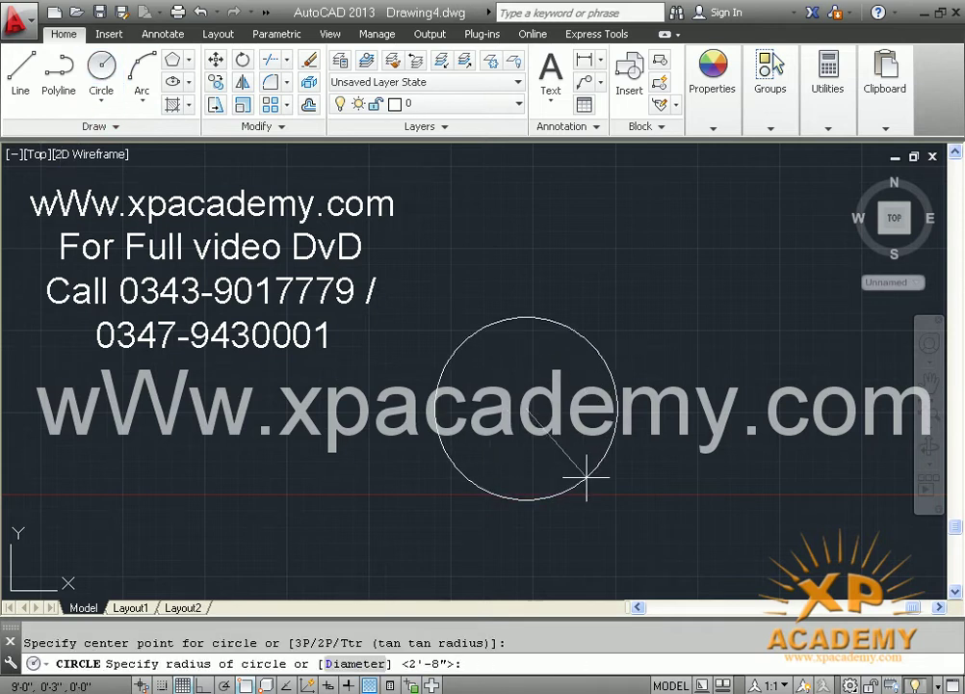
click(631, 502)
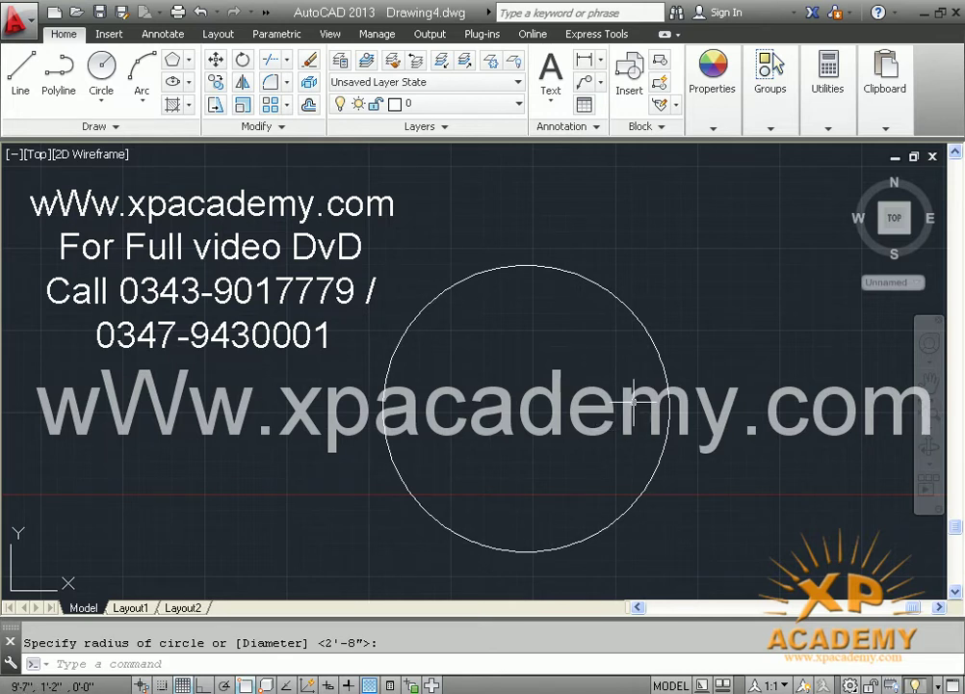
- Draw a rectangle at the lower left of the drawing
click(189, 60)
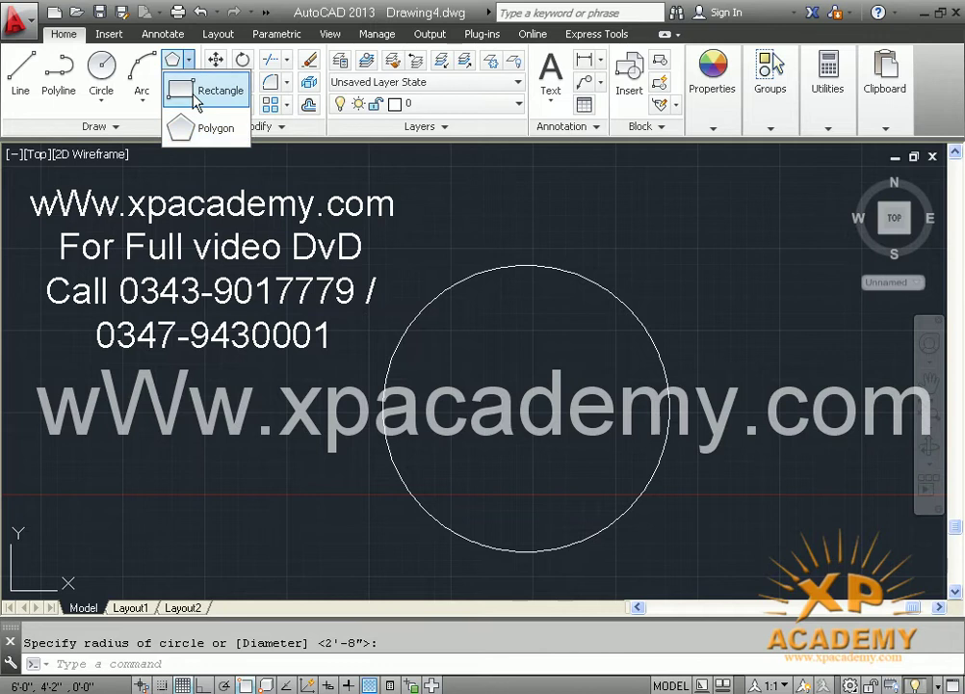
click(198, 90)
click(65, 450)
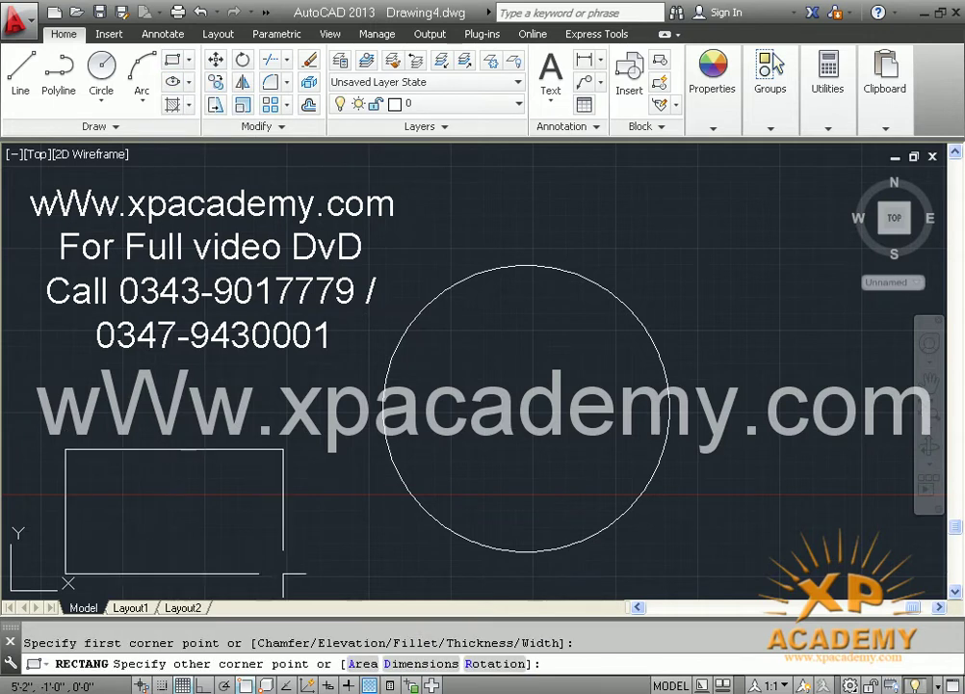
click(283, 573)
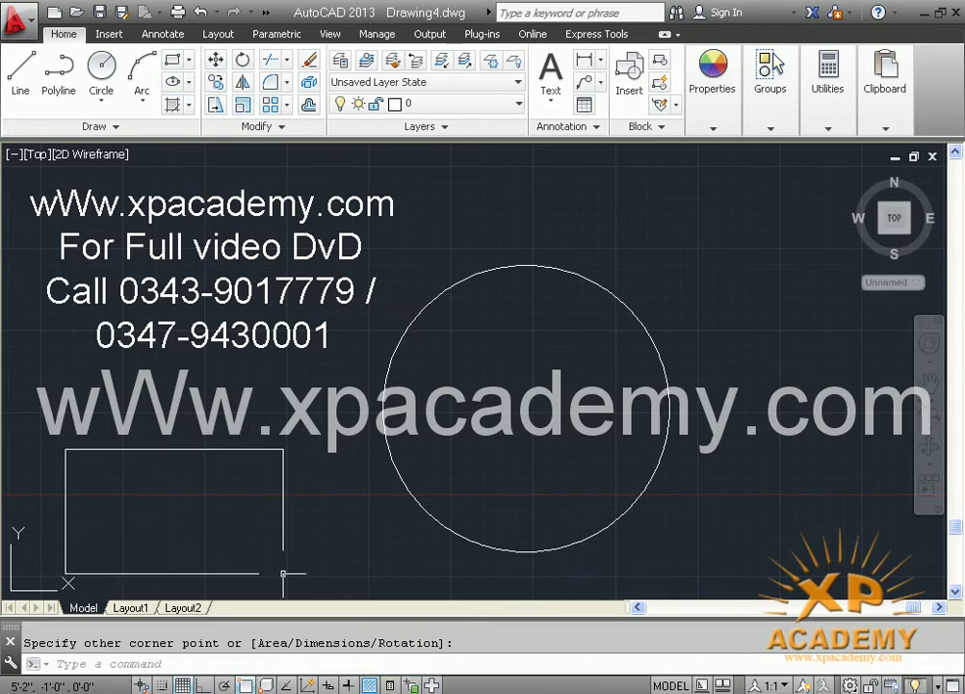
- Draw a closed three-line triangle at the upper right
click(20, 72)
click(747, 231)
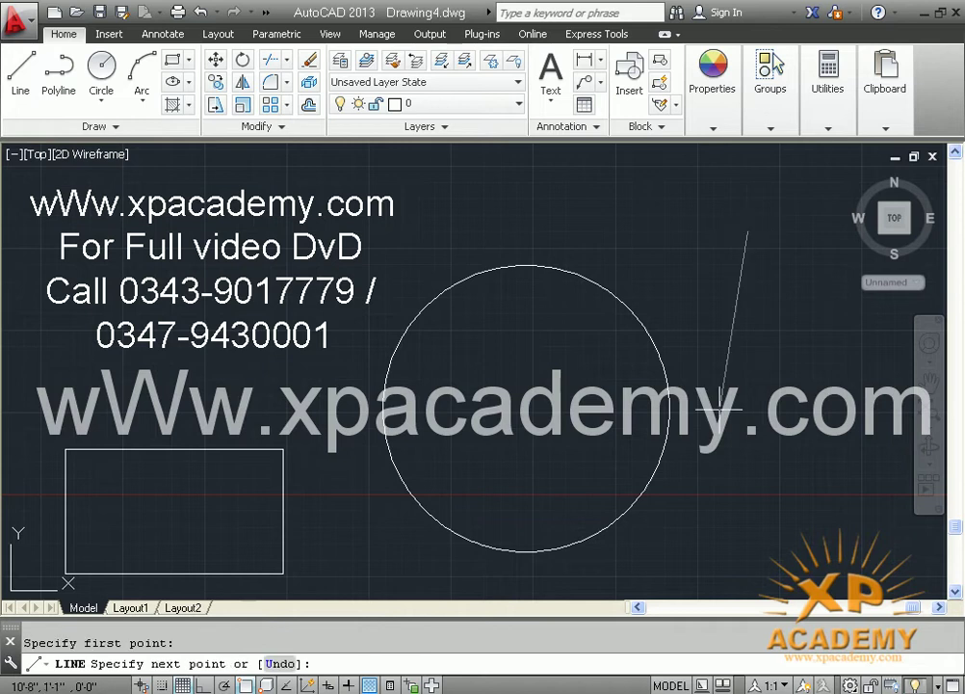
click(721, 410)
click(842, 445)
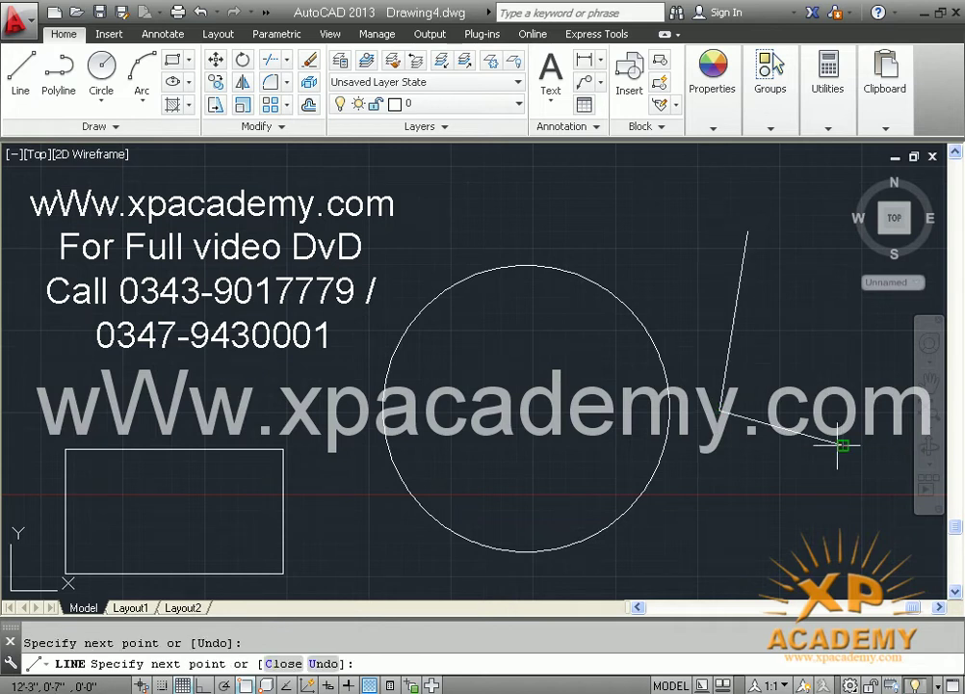
text(c)
key(Return)
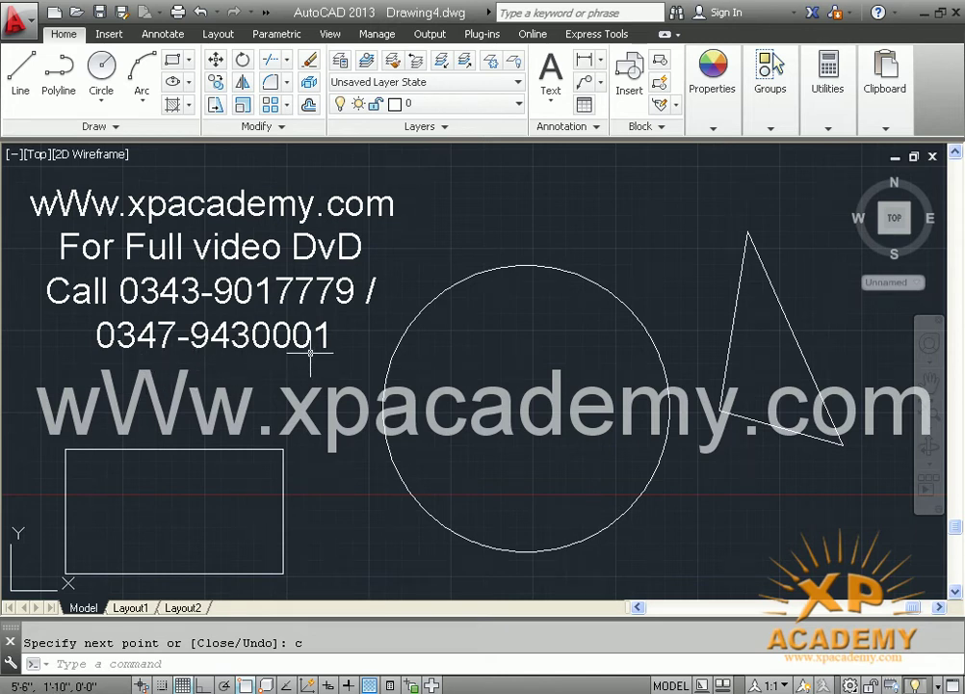
- Start a hatch and window-select the large circle as its boundary, previewing a solid fill
click(172, 106)
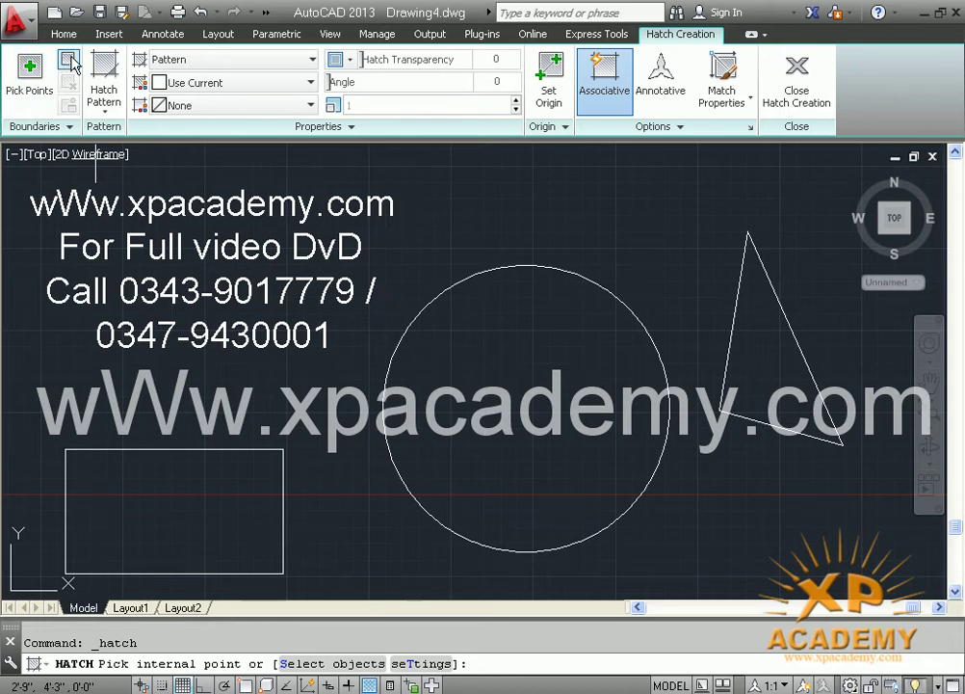
click(68, 61)
click(548, 255)
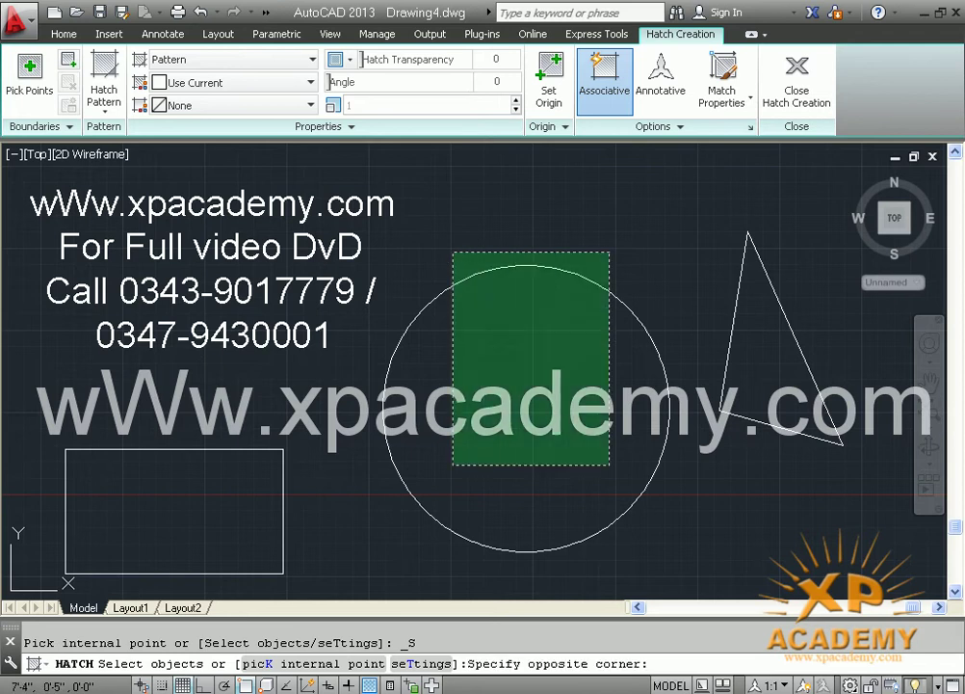
click(405, 561)
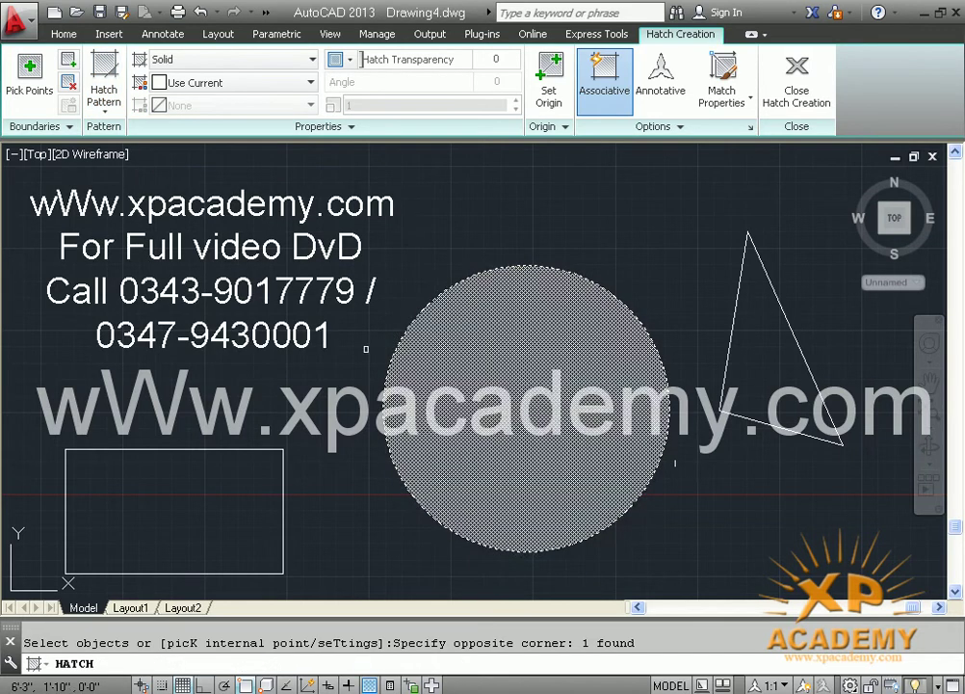
- Switch the circle's hatch to the brick pattern and try larger and smaller scales
click(97, 106)
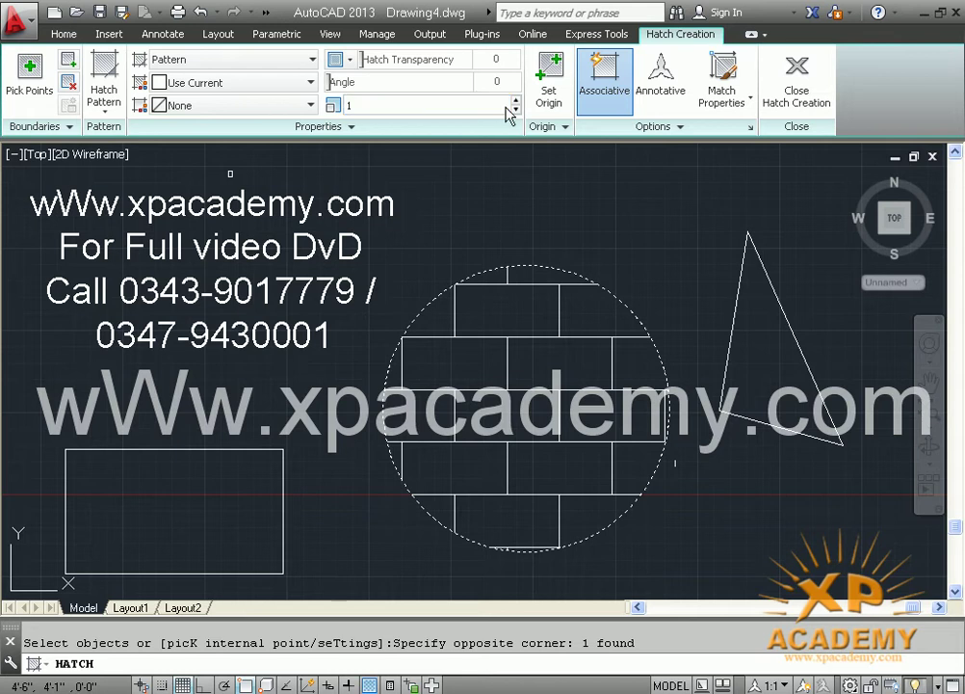
click(516, 101)
click(516, 101)
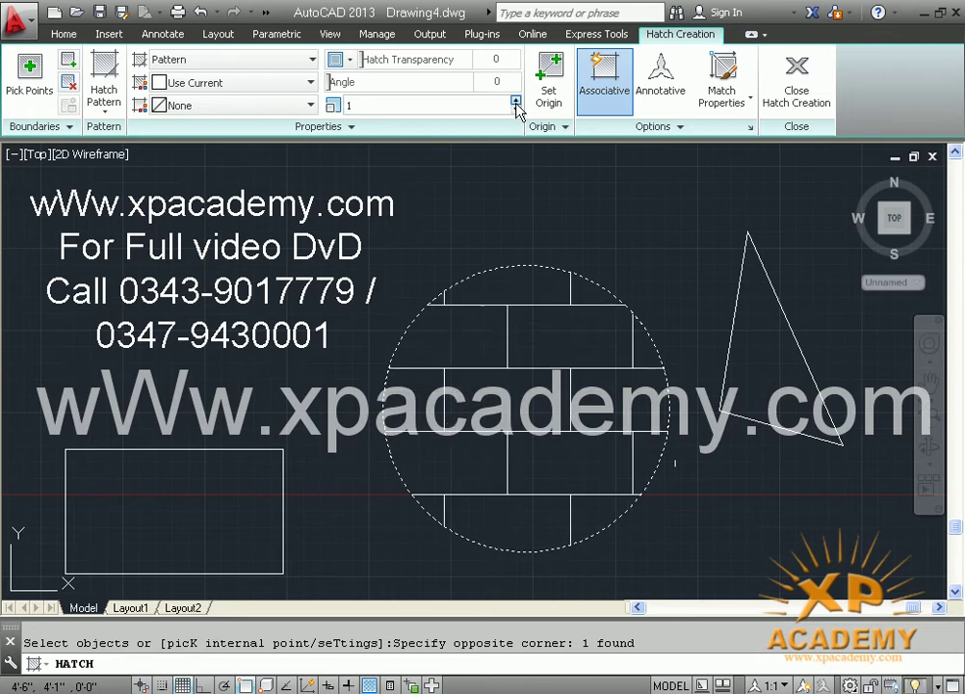
click(517, 101)
click(516, 109)
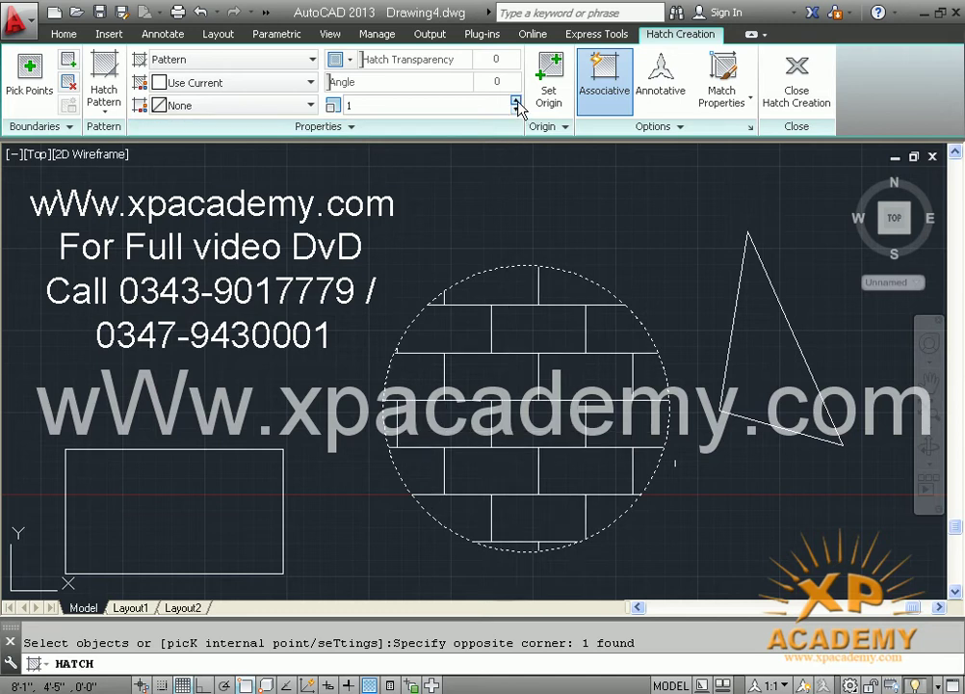
click(516, 102)
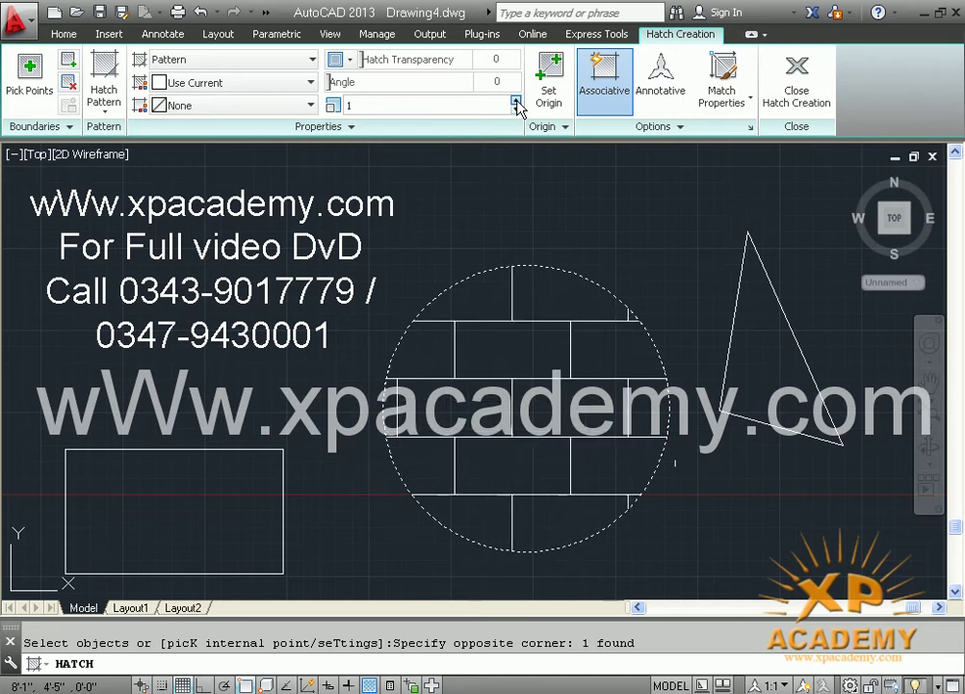
click(516, 100)
click(515, 109)
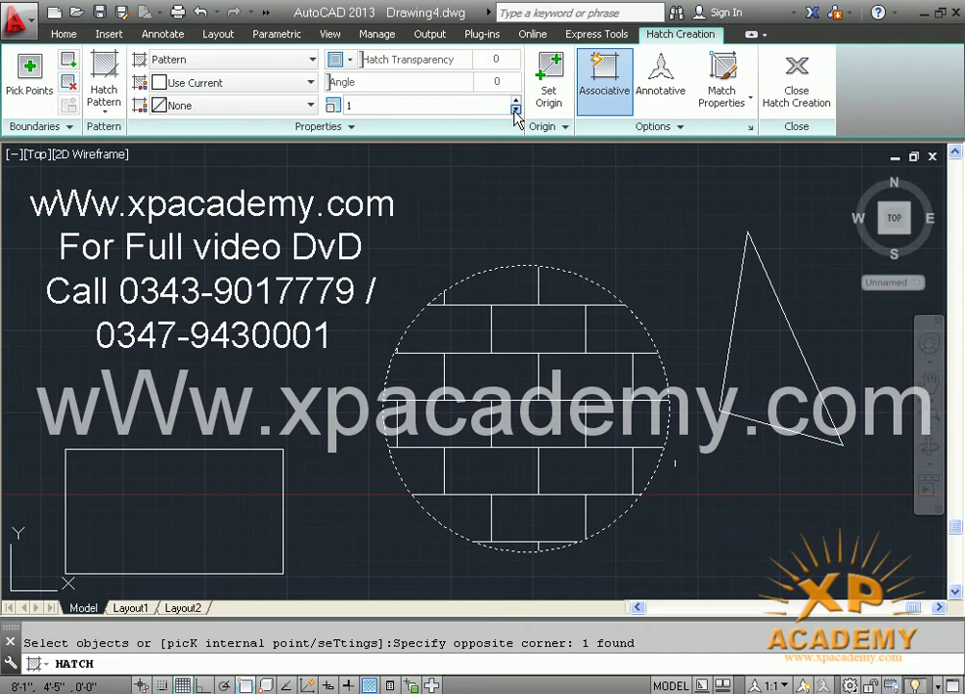
- Shrink the brick hatch scale step by step and set the hatch angle to 58
click(515, 110)
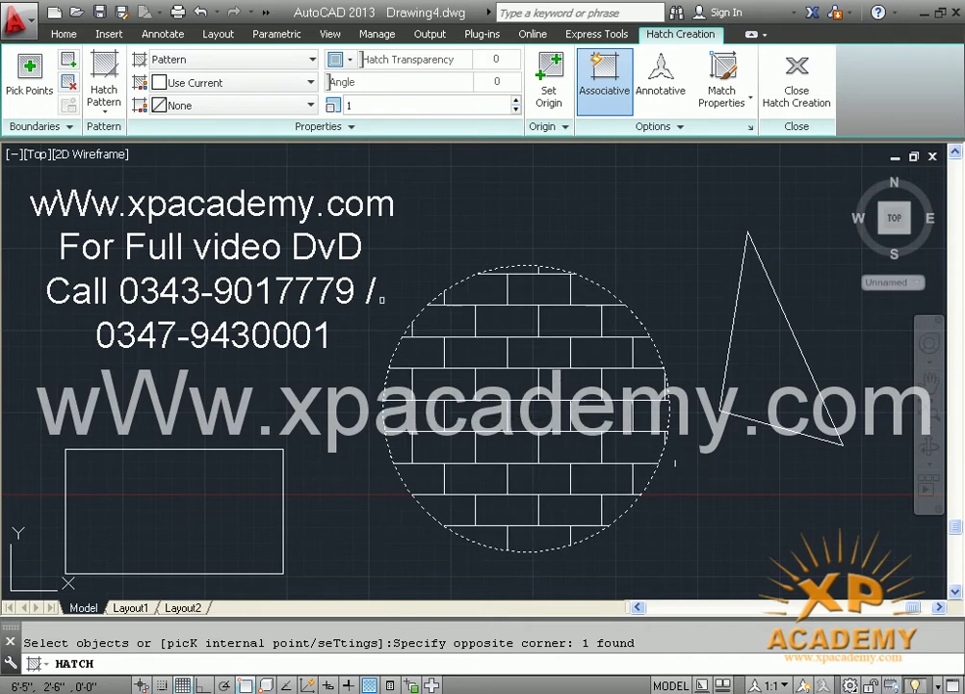
click(517, 101)
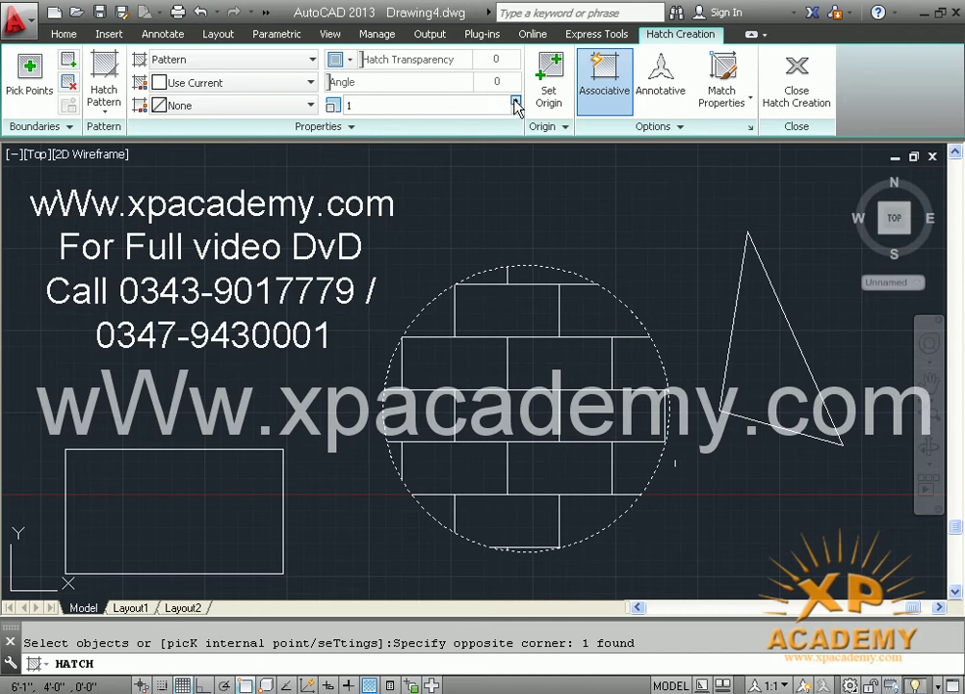
click(515, 106)
click(516, 109)
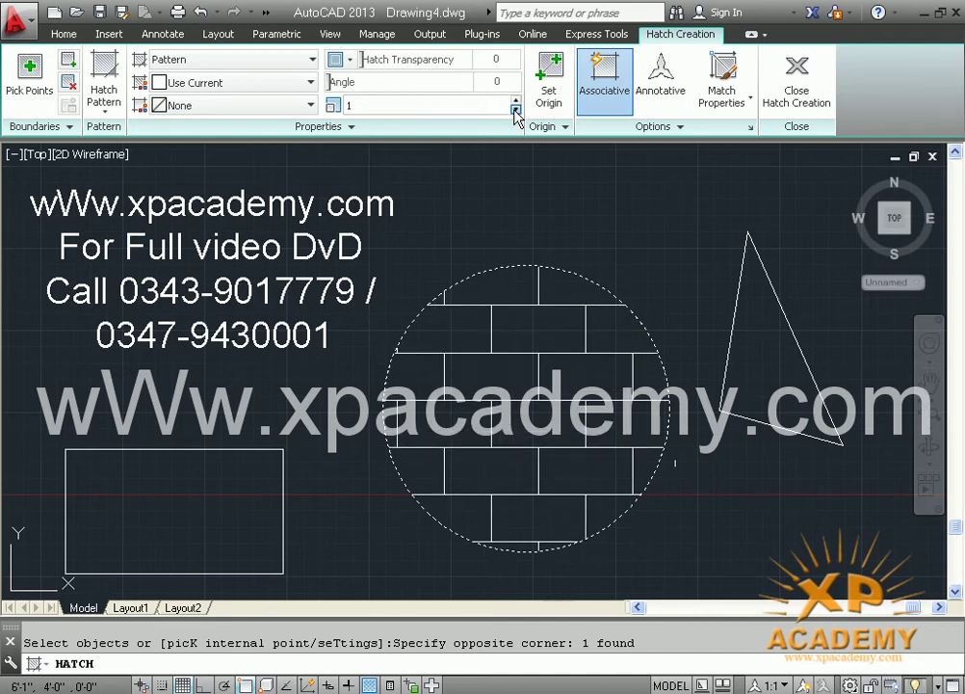
click(517, 109)
click(516, 110)
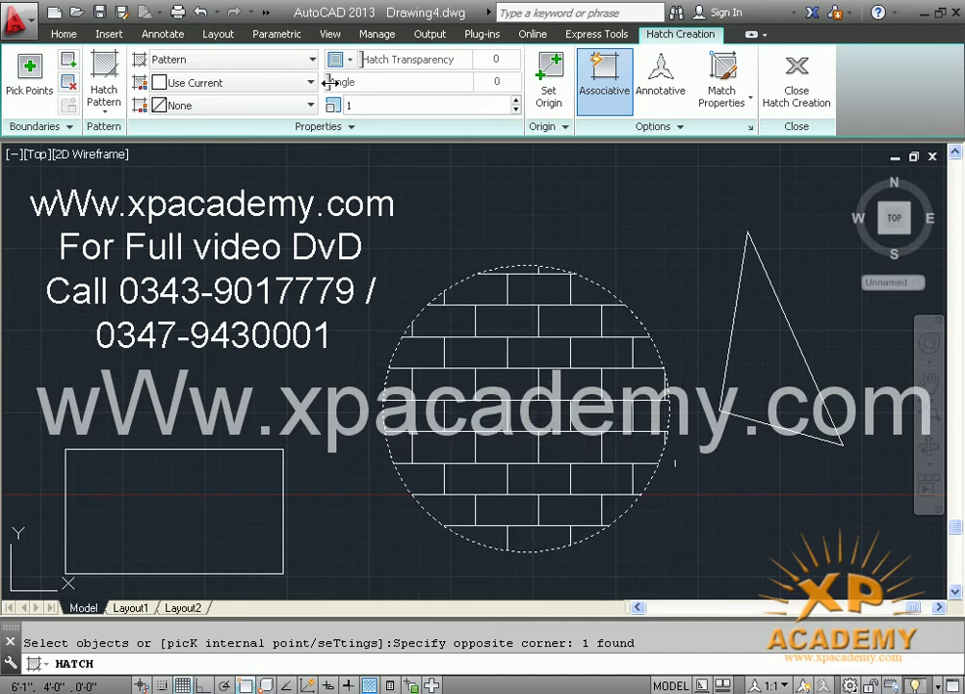
mouse_move(330, 82)
mouse_down()
mouse_move(411, 81)
mouse_move(369, 81)
mouse_up()
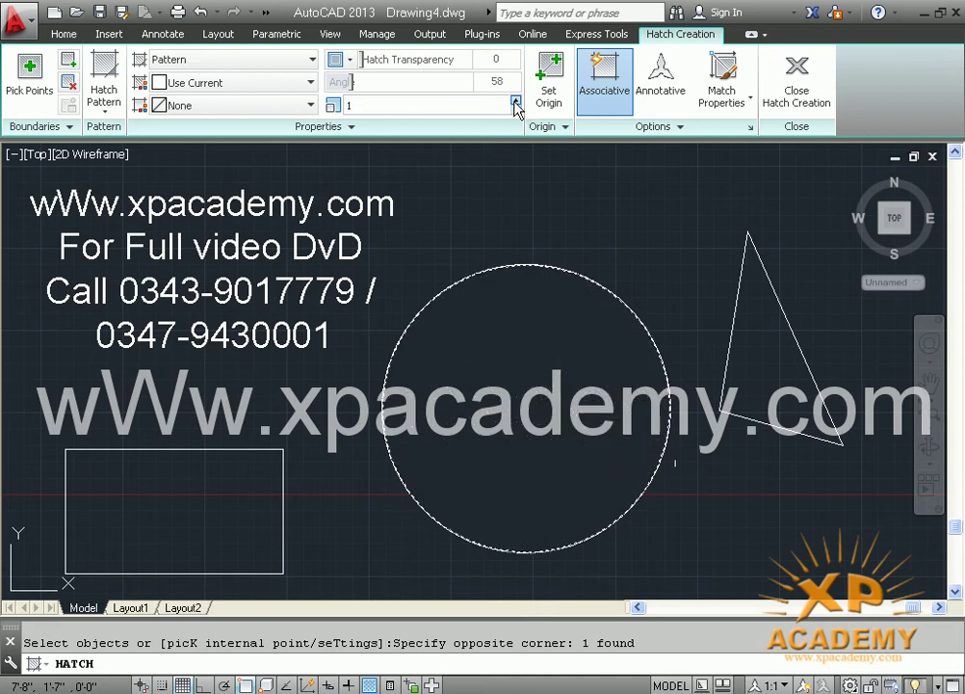
- Edit the hatch scale value and step the star hatch scale upward
click(485, 107)
text(50)
key(Return)
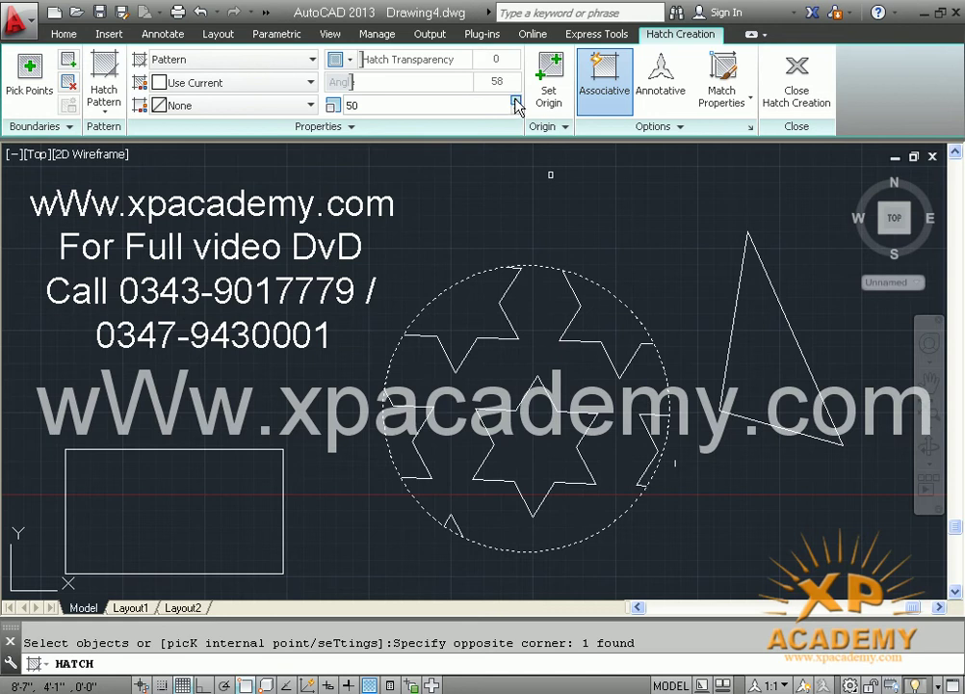
click(515, 101)
click(515, 101)
click(515, 101)
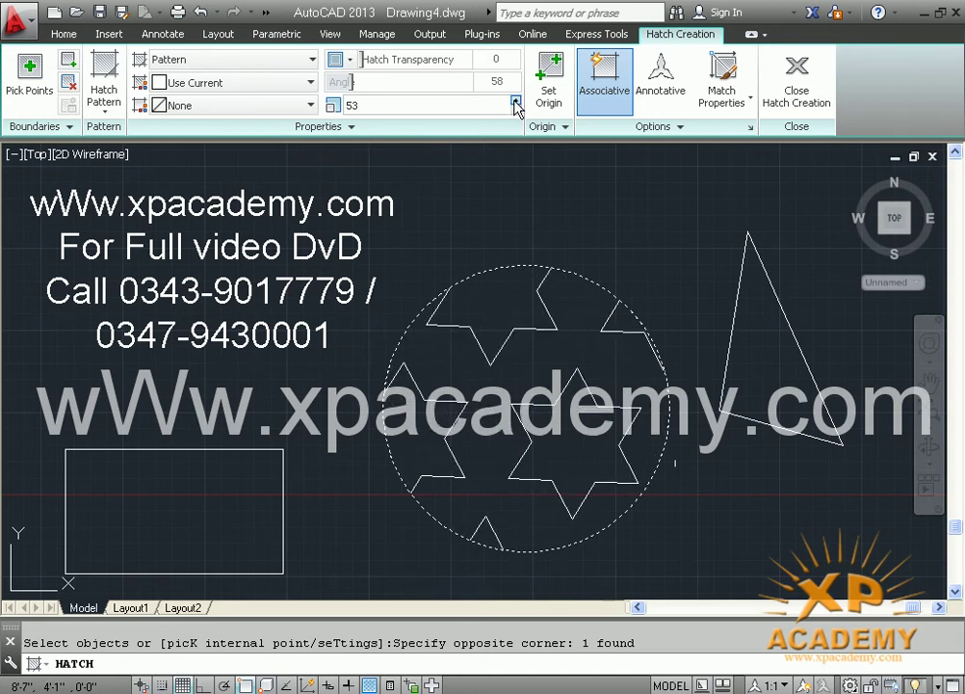
click(515, 101)
click(516, 102)
- Settle the star hatch scale at 9 and rotate the pattern to 218
click(515, 101)
click(515, 109)
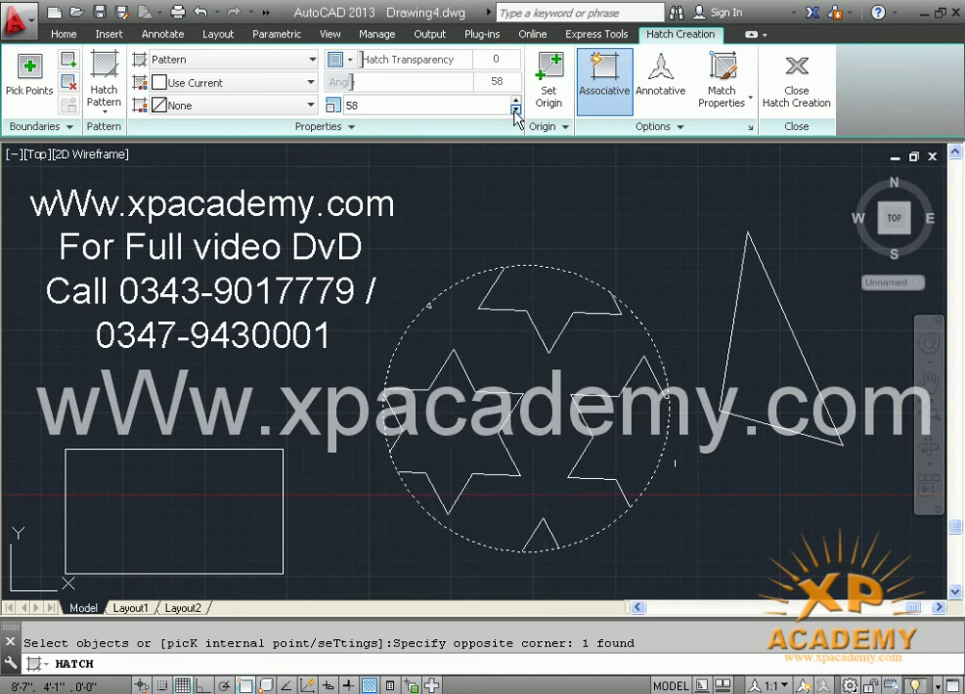
click(515, 109)
click(515, 109)
click(515, 109)
drag(515, 111, 515, 111)
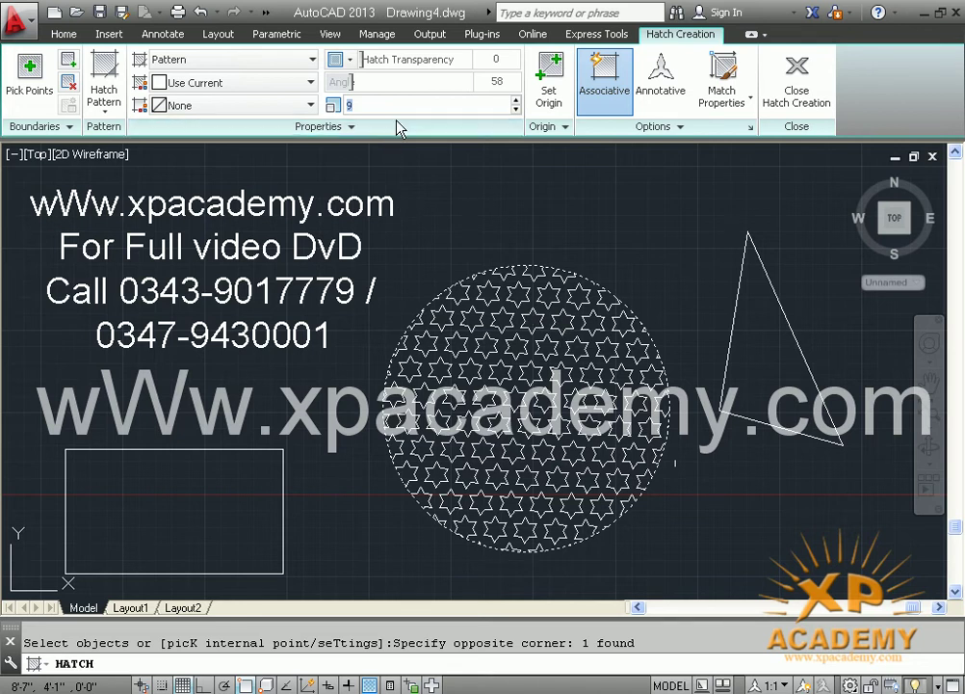
drag(356, 77, 415, 82)
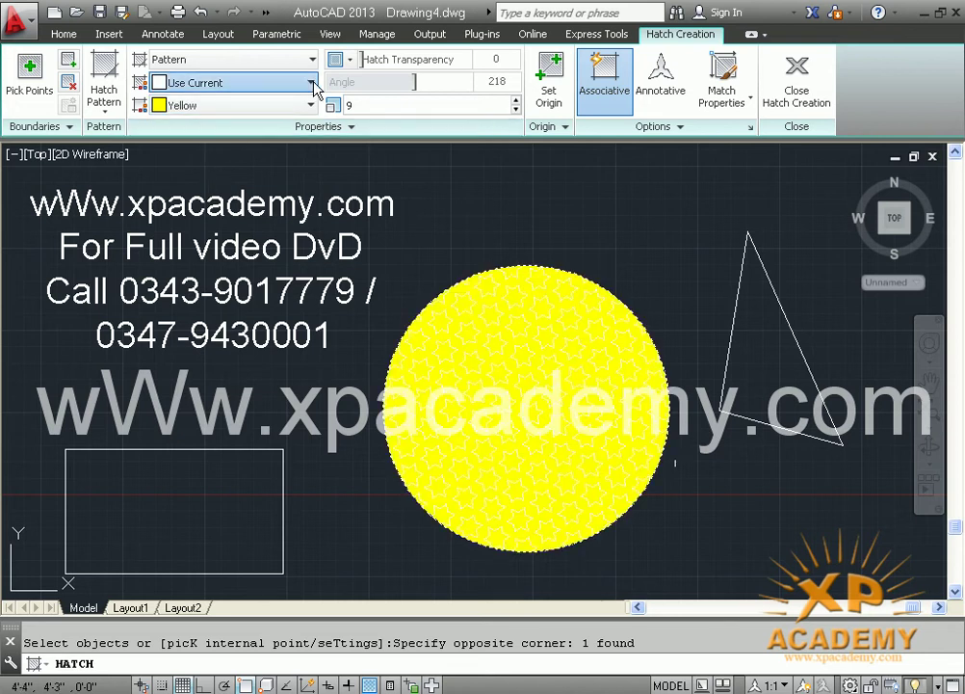
- Make the star lines red, set a Blue hatch background, then return the lines to ByLayer
click(210, 178)
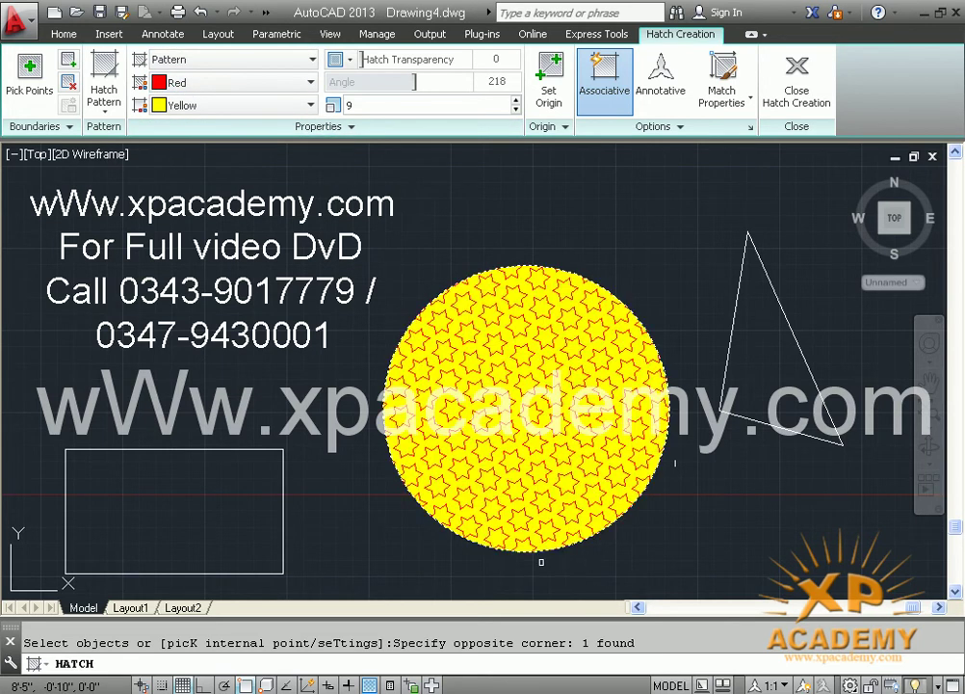
scroll(483, 329, up, 4)
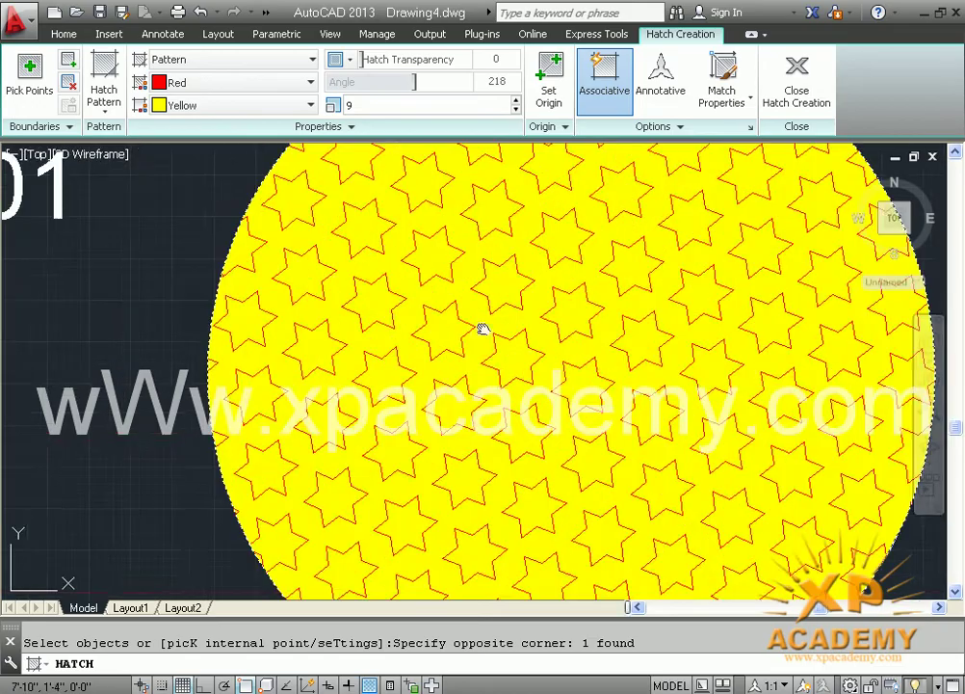
middle_drag(483, 330, 454, 330)
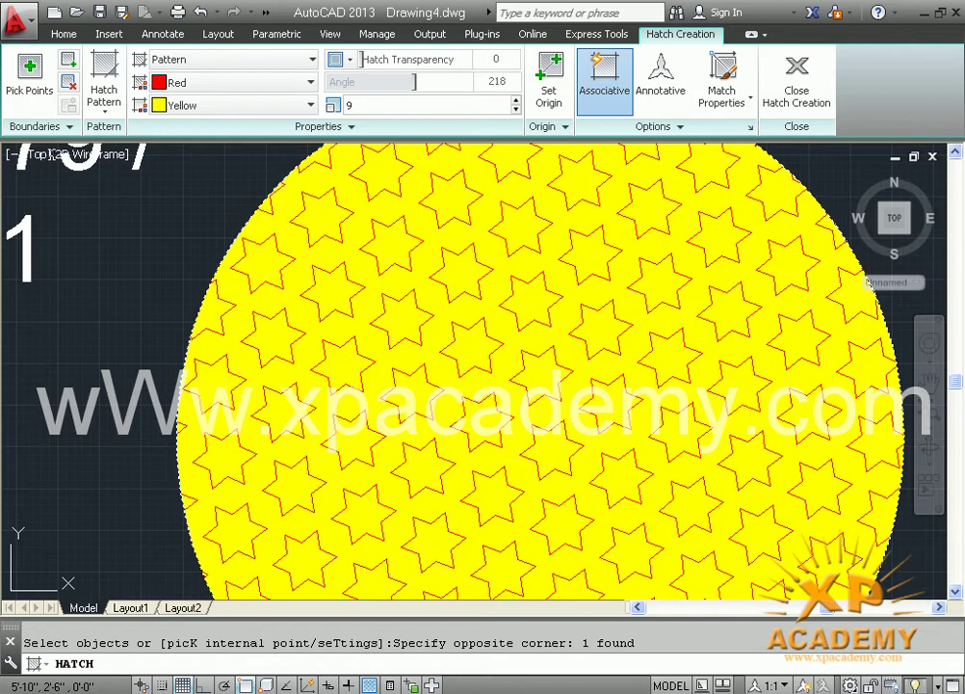
click(183, 258)
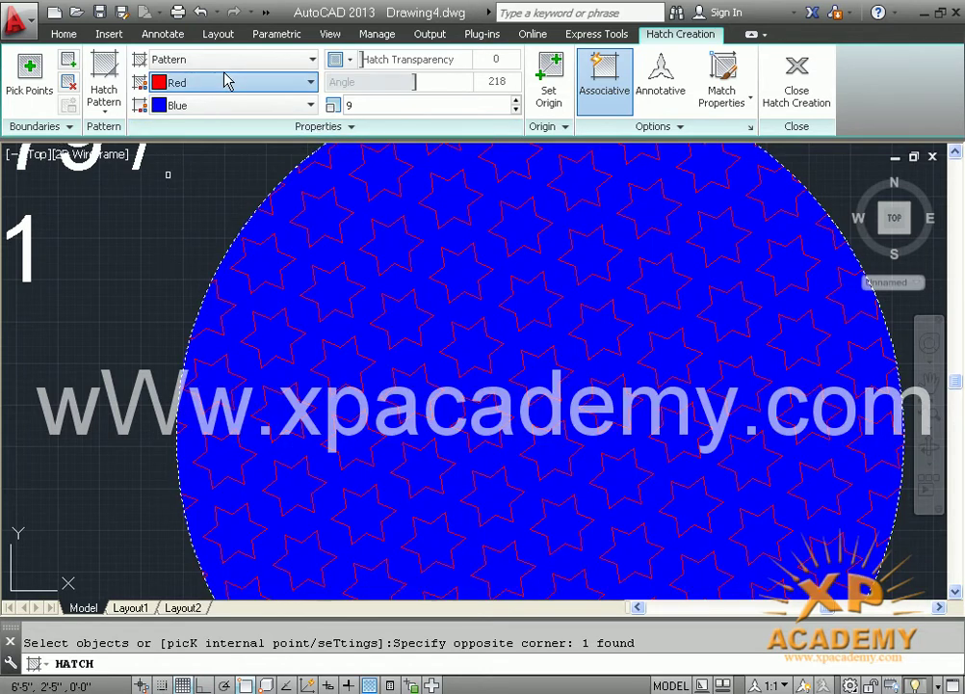
click(207, 140)
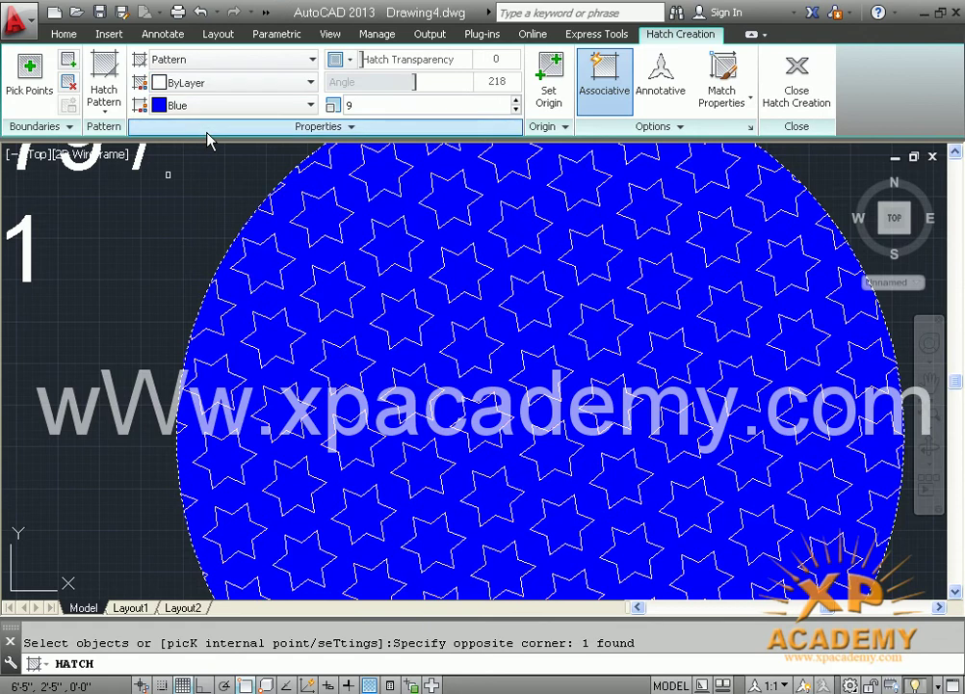
scroll(180, 226, down, 4)
middle_drag(289, 304, 410, 318)
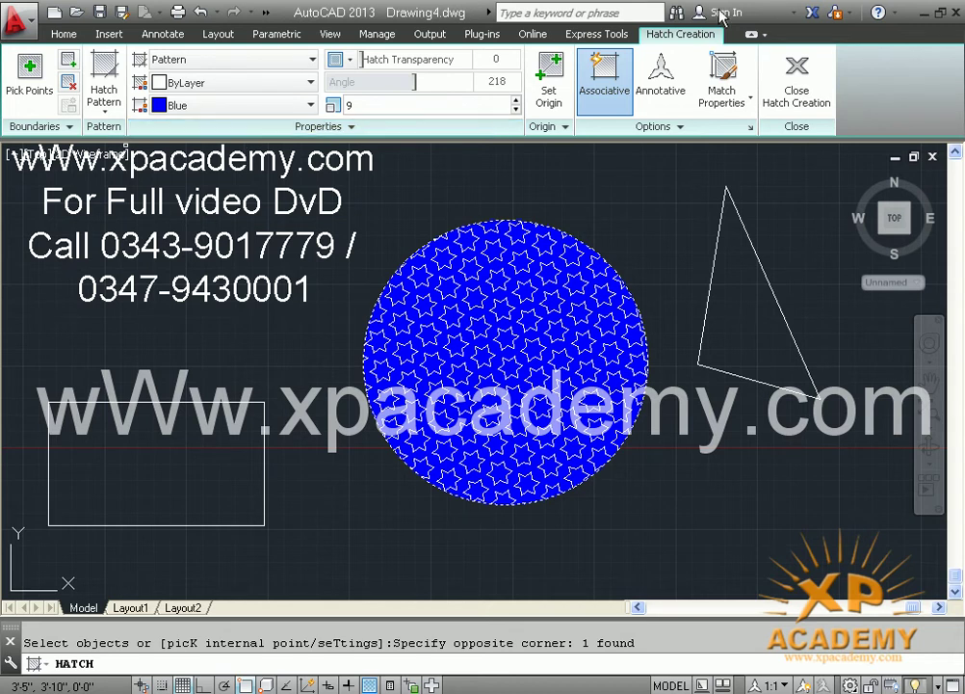
- Apply the blue star hatch to the circle and undo the last rectangle
click(810, 85)
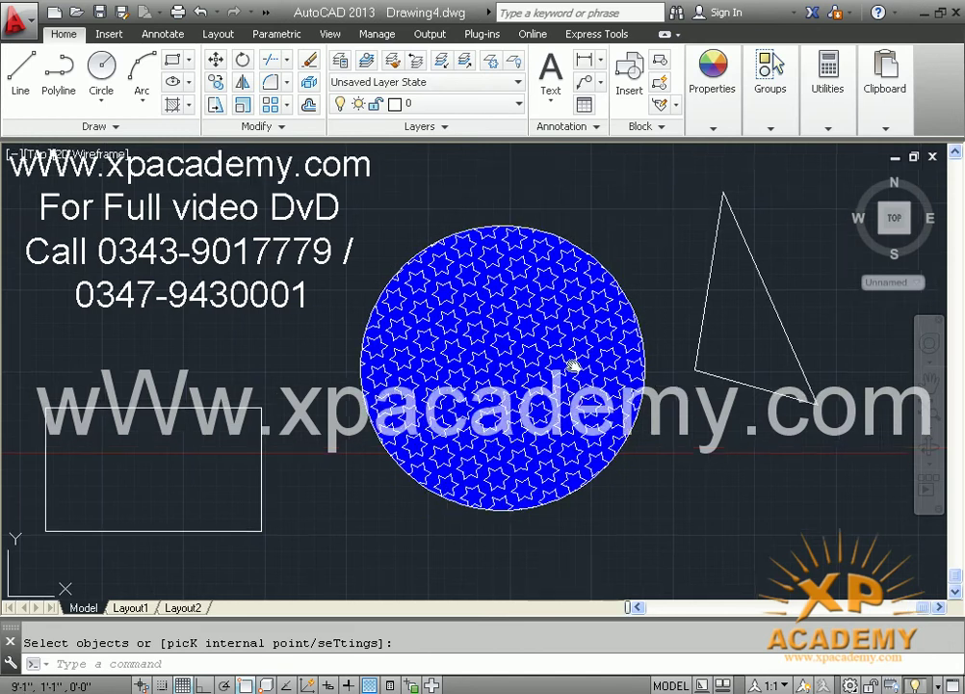
middle_drag(573, 366, 533, 376)
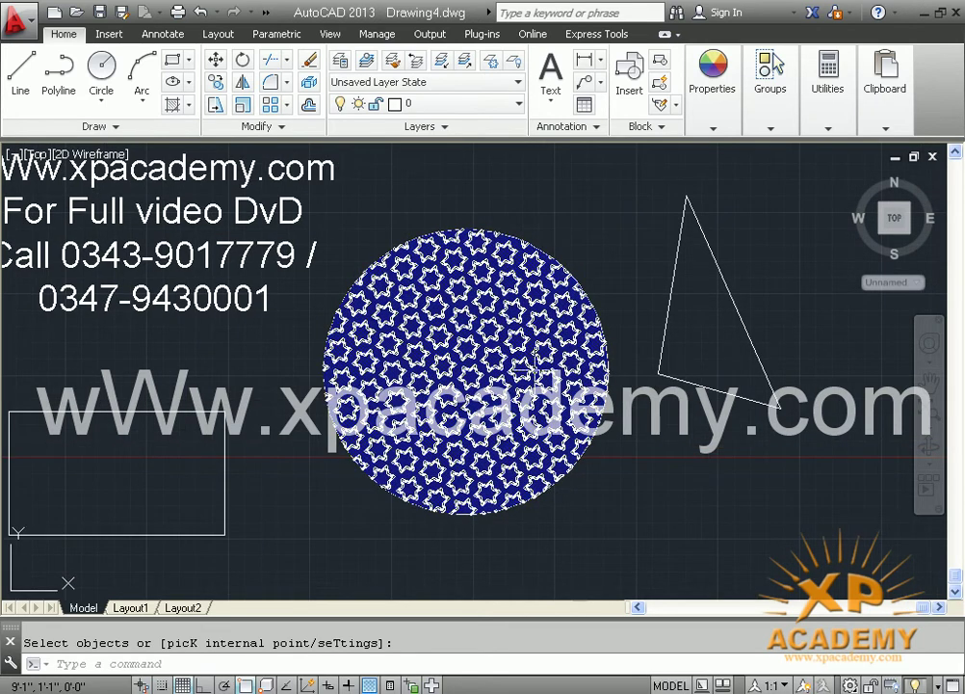
key(ctrl+z)
- Draw a larger rectangle around the original rectangle with REC, then zoom out
middle_drag(402, 430, 479, 437)
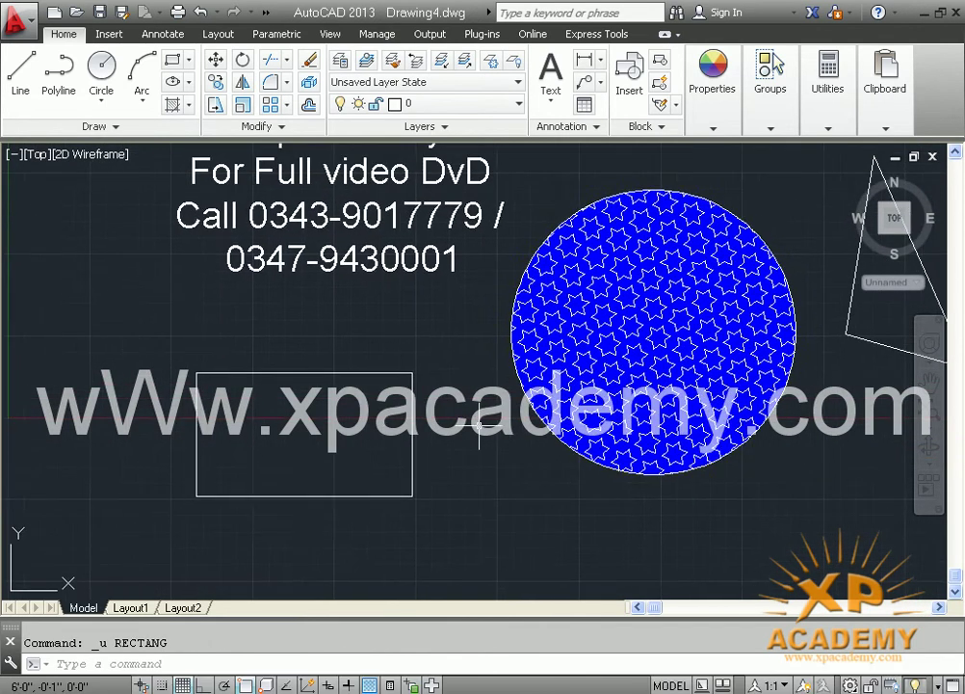
scroll(280, 414, up, 2)
mouse_move(280, 414)
middle_down()
mouse_move(316, 349)
mouse_move(328, 359)
middle_up()
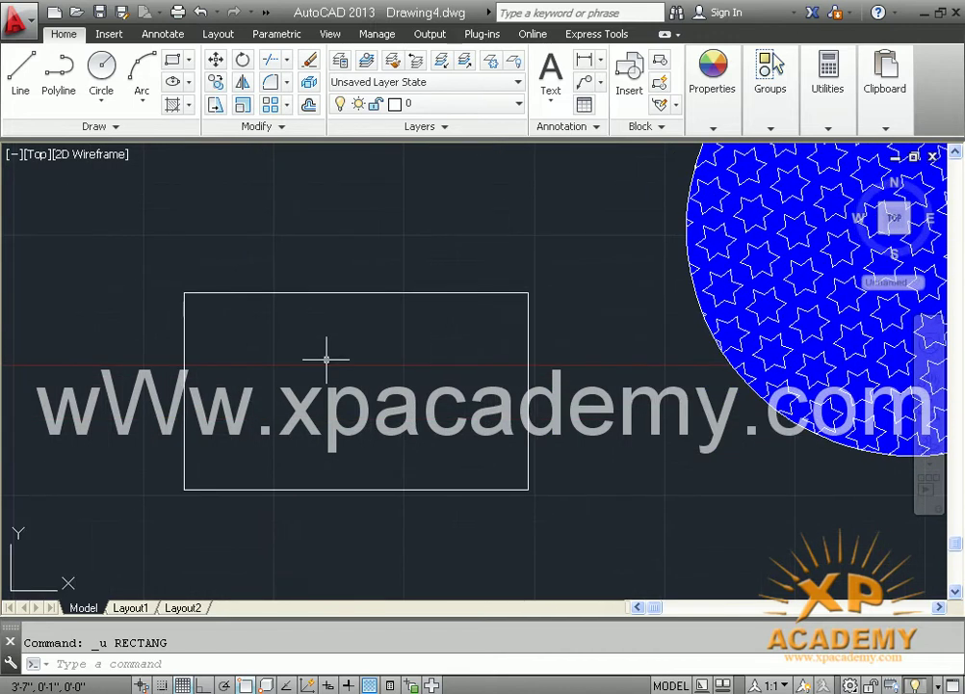
text(rec)
key(Return)
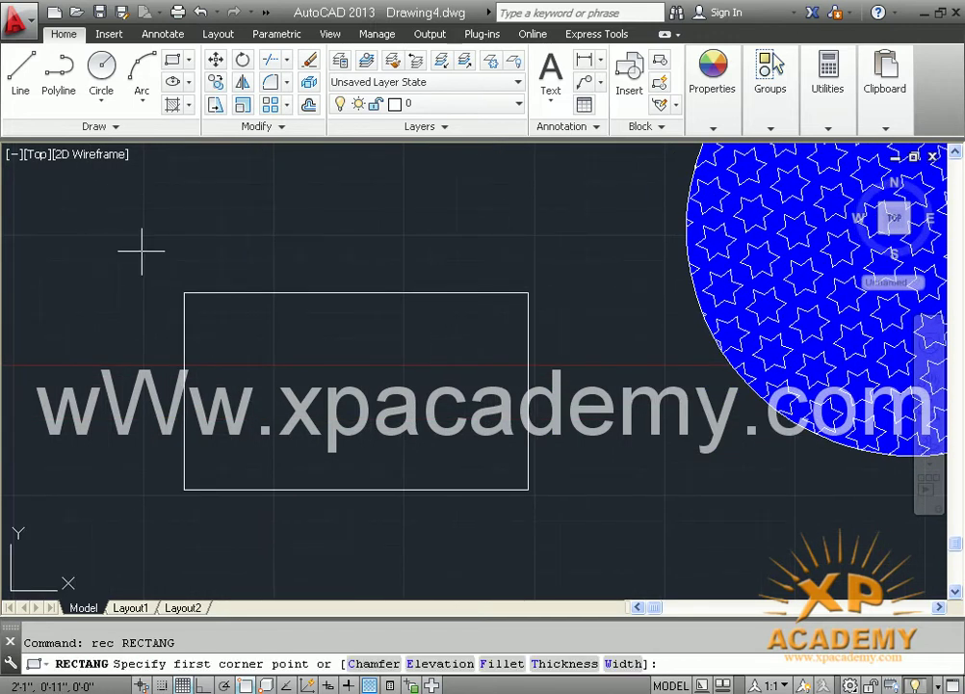
click(152, 253)
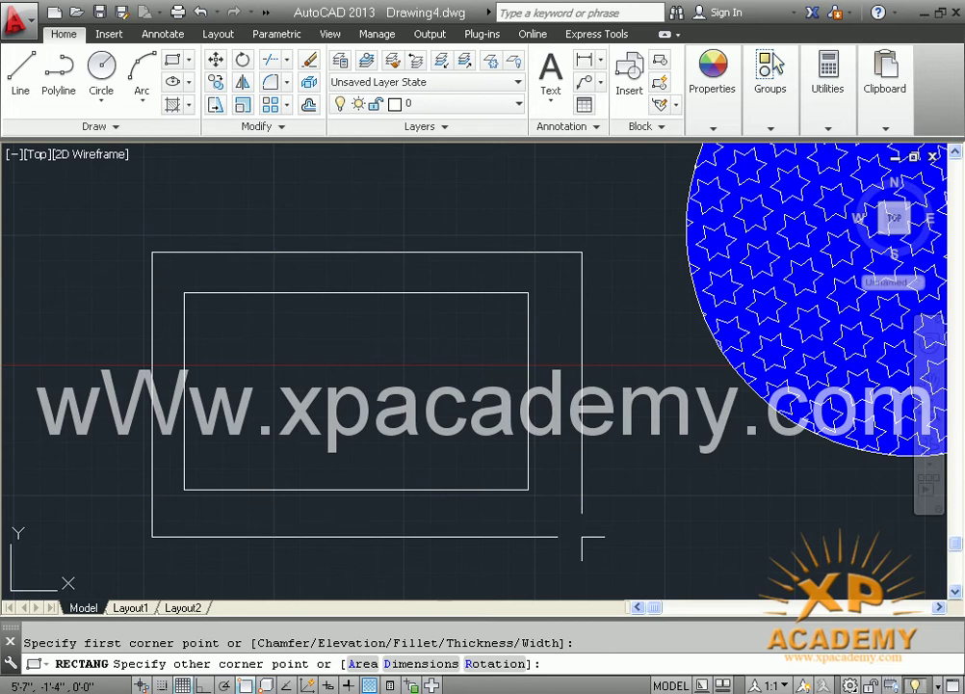
scroll(366, 453, down, 2)
scroll(345, 424, down, 2)
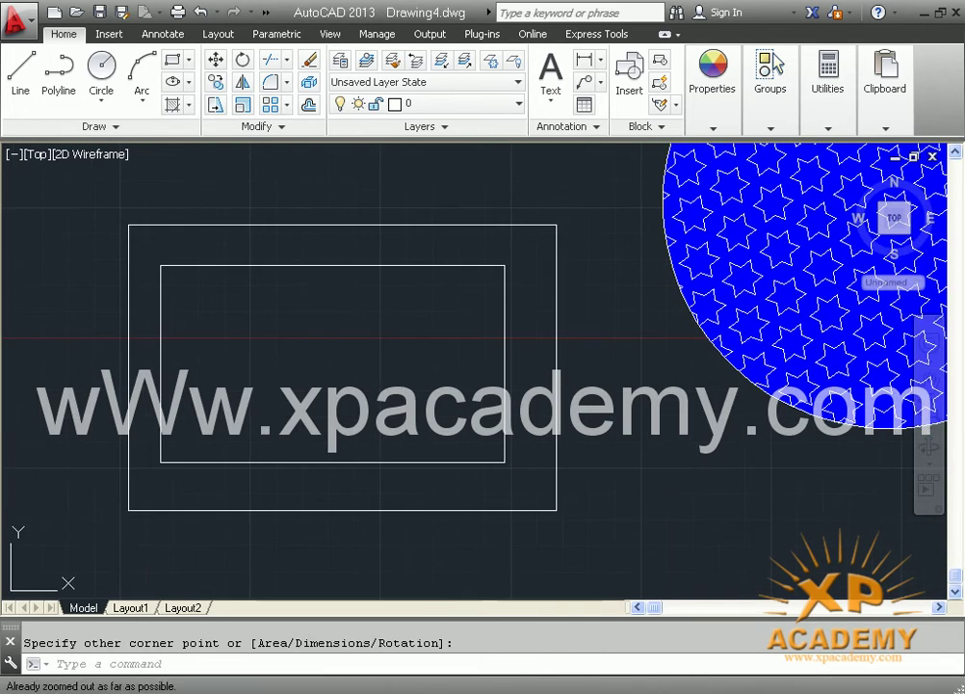
middle_click(280, 409)
middle_click(279, 410)
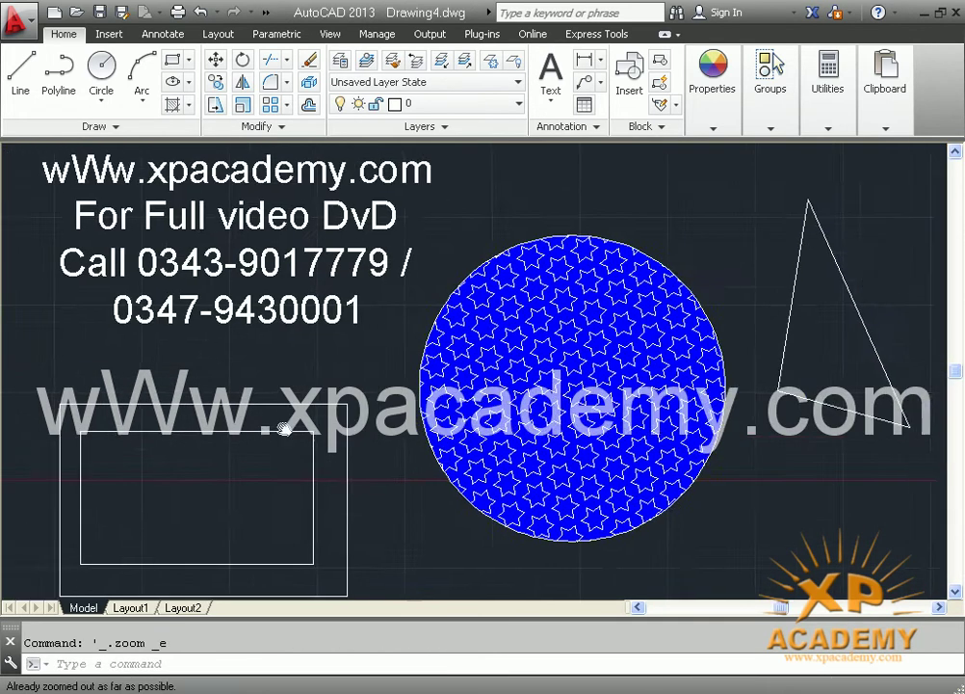
- Zoom in with a window around the two nested rectangles
middle_drag(280, 424, 306, 361)
text(z)
key(Return)
click(116, 289)
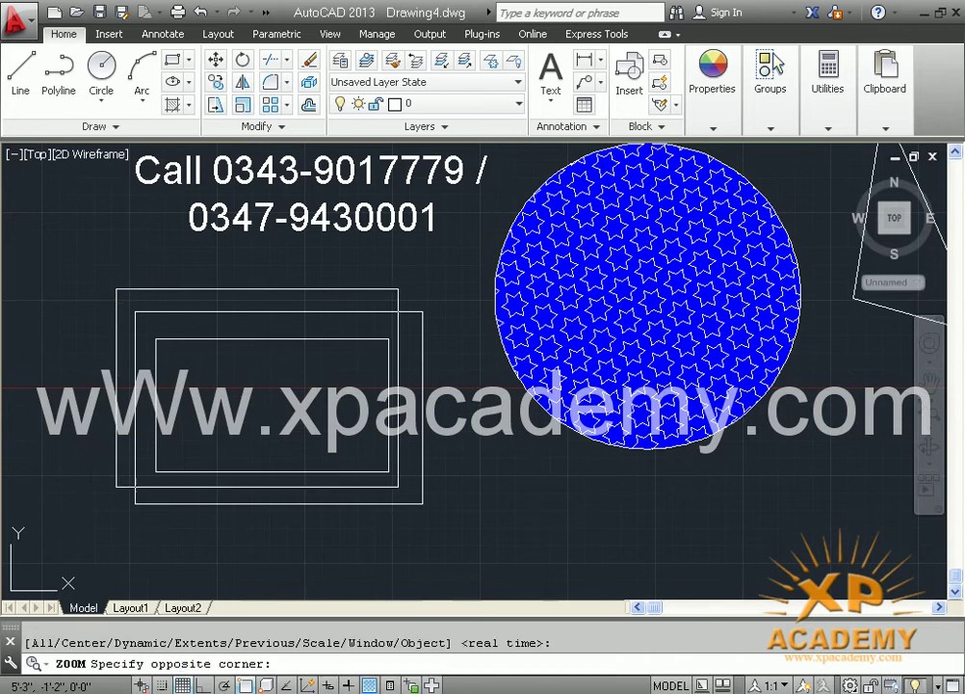
click(447, 541)
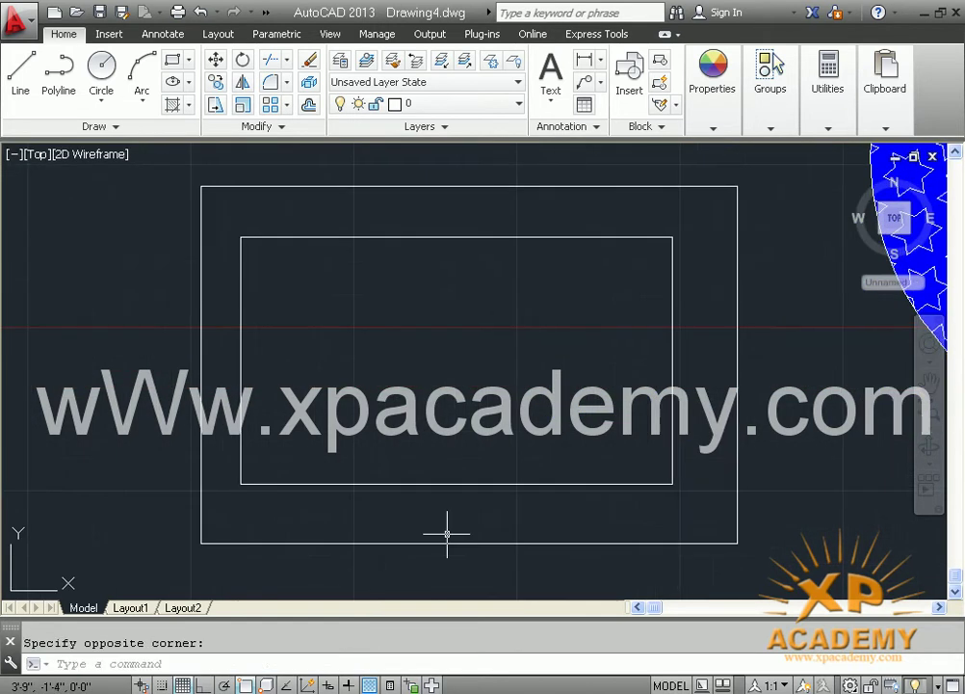
- Draw a third, outermost rectangle enclosing both nested rectangles
text(re)
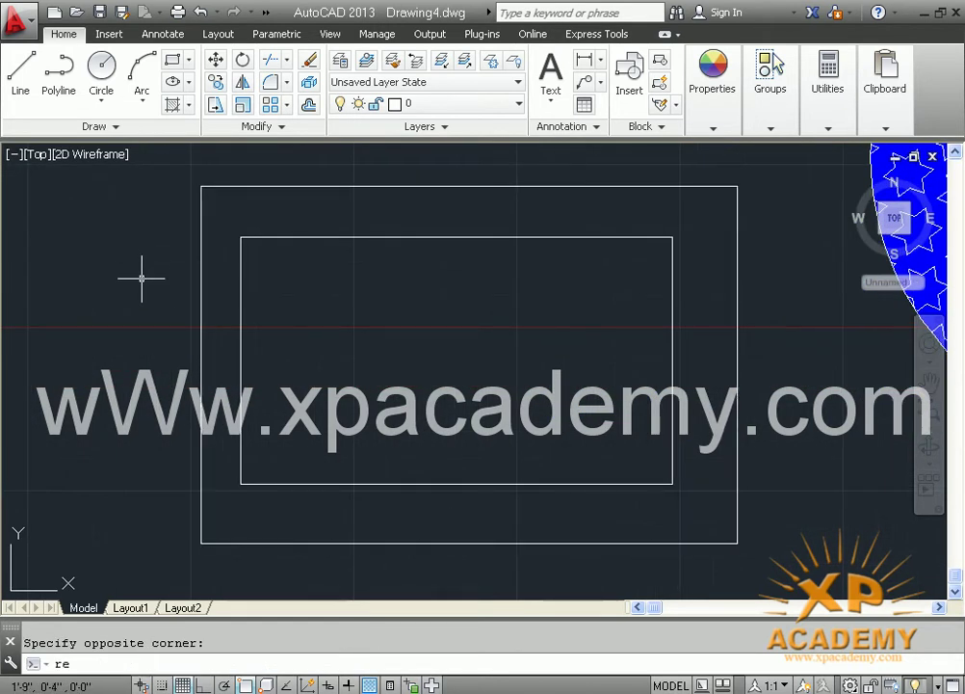
text(c)
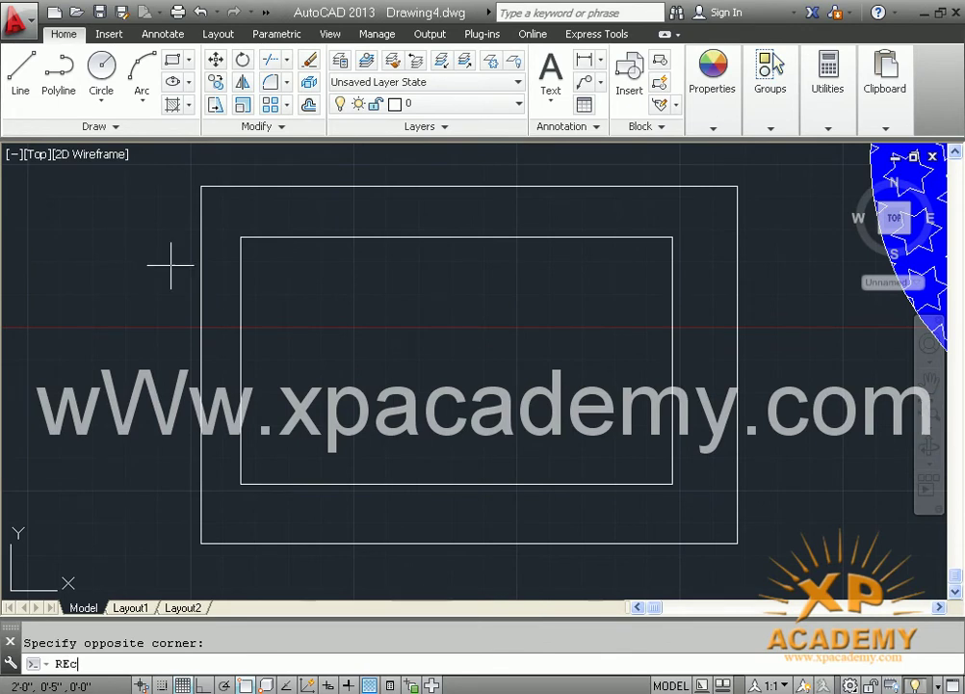
key(Return)
middle_drag(175, 179, 151, 214)
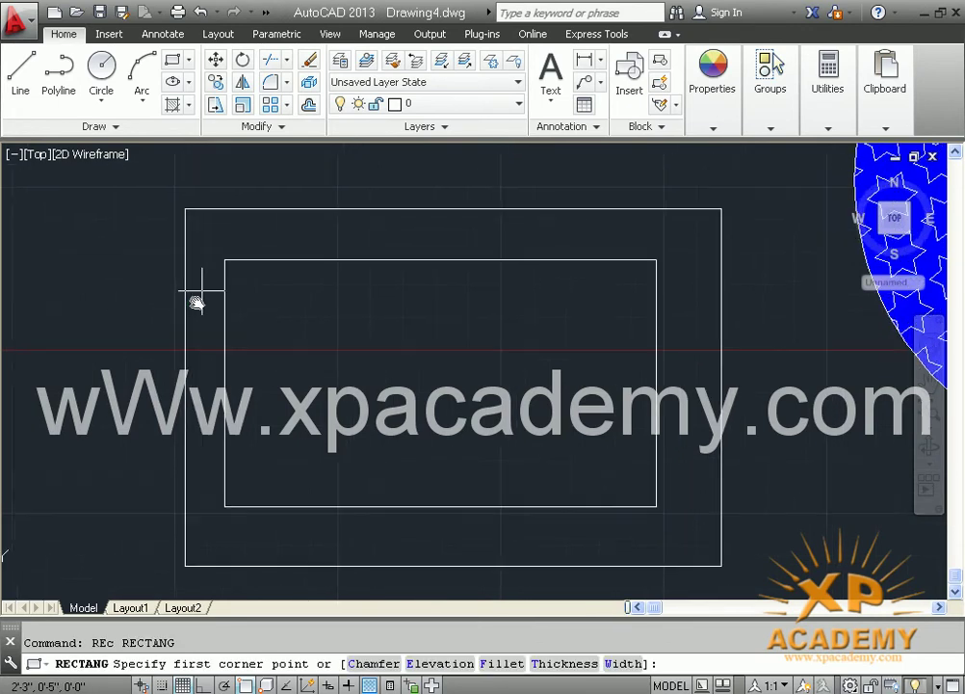
click(156, 202)
middle_drag(717, 597, 713, 504)
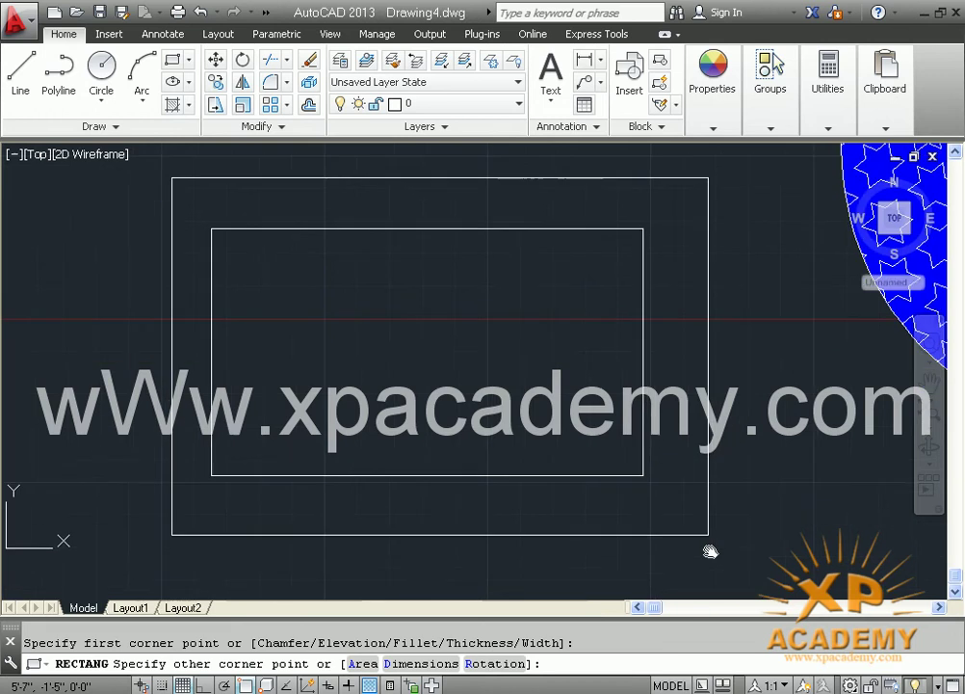
click(732, 545)
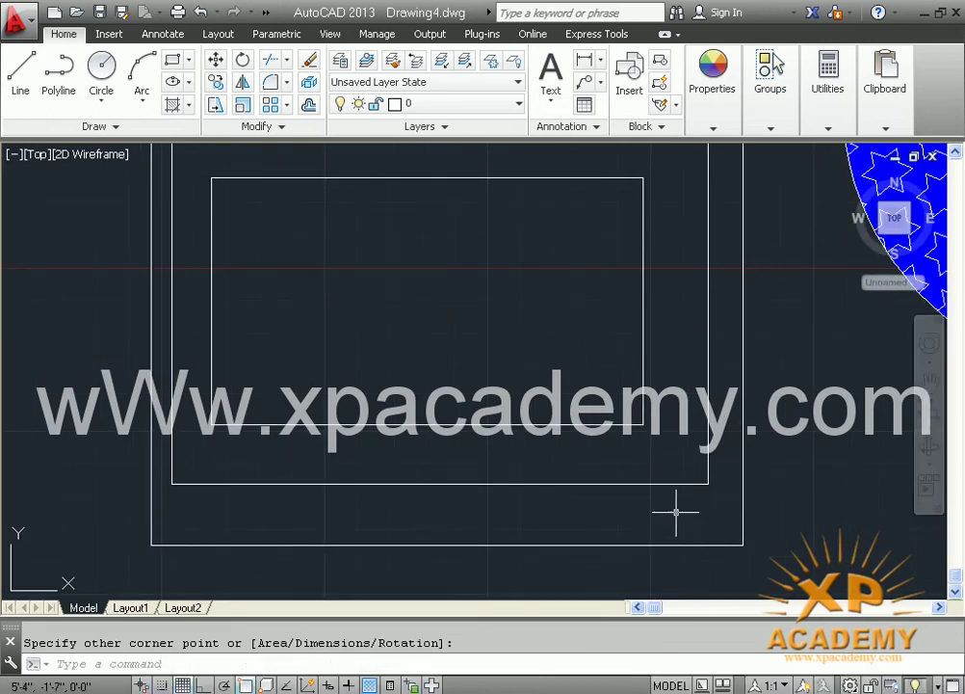
- Recover from a mistyped 'cc' command and start the Circle command
text(cc)
key(Return)
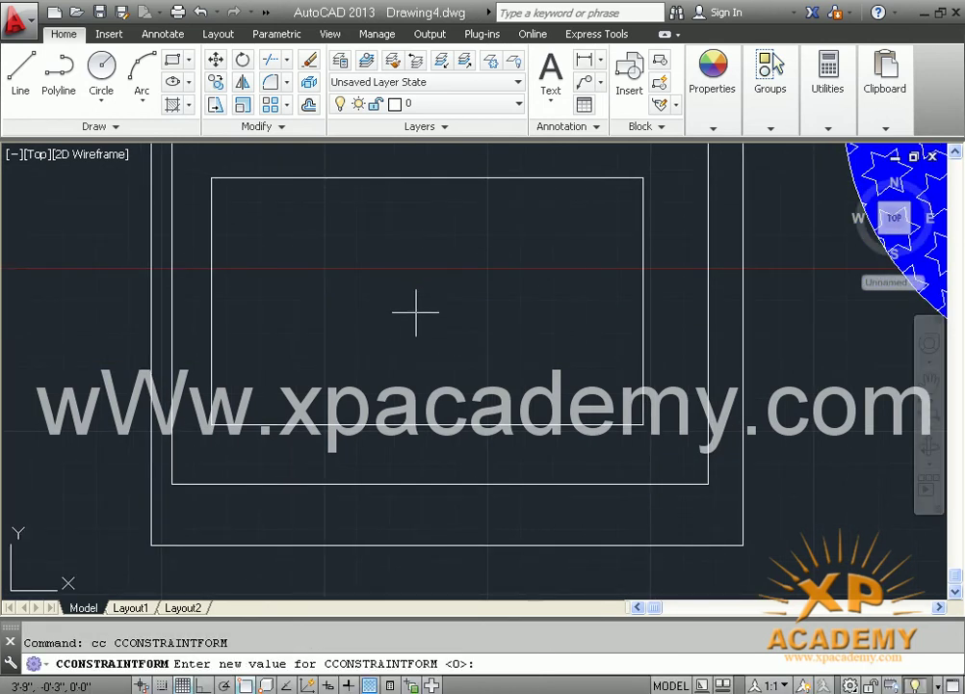
key(Return)
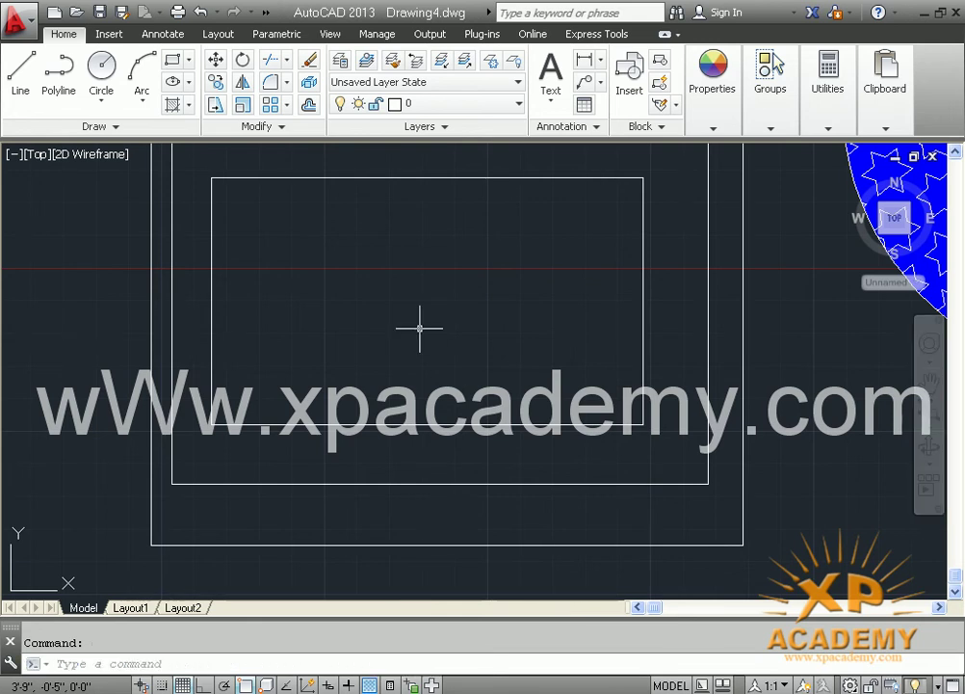
text(c)
key(Escape)
text(c)
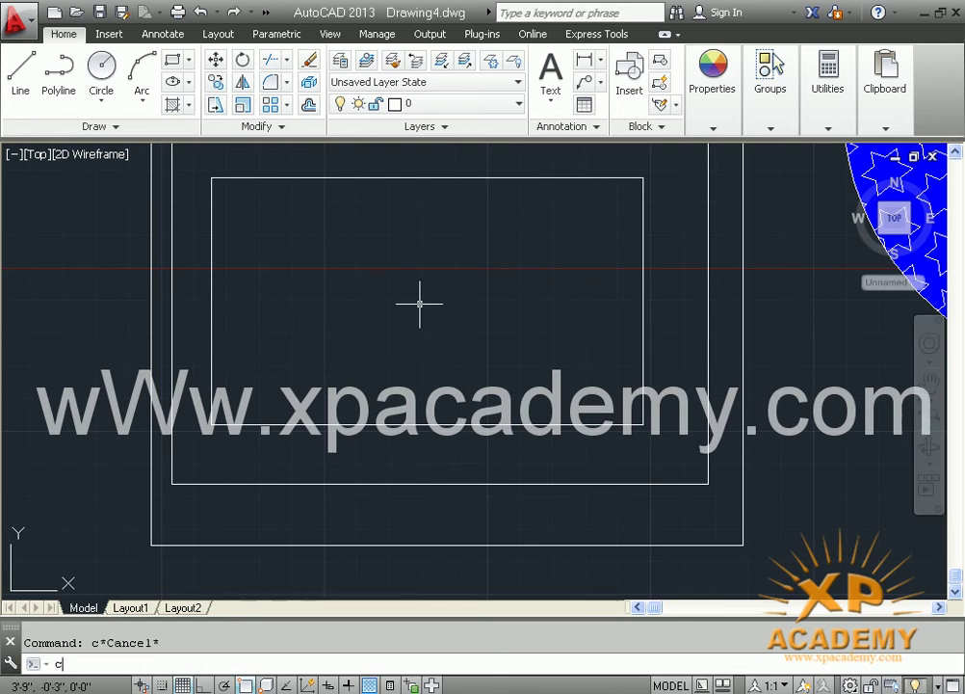
key(Return)
- Draw two concentric circles, default-radius and smaller, in the inner rectangle, then zoom extents
click(422, 301)
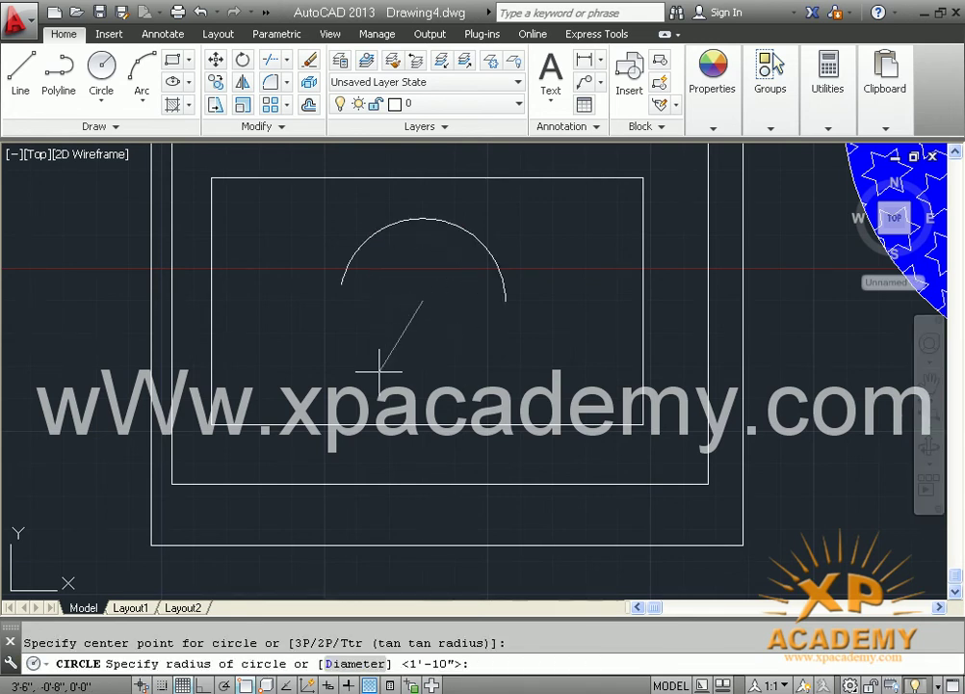
key(Return)
key(Return)
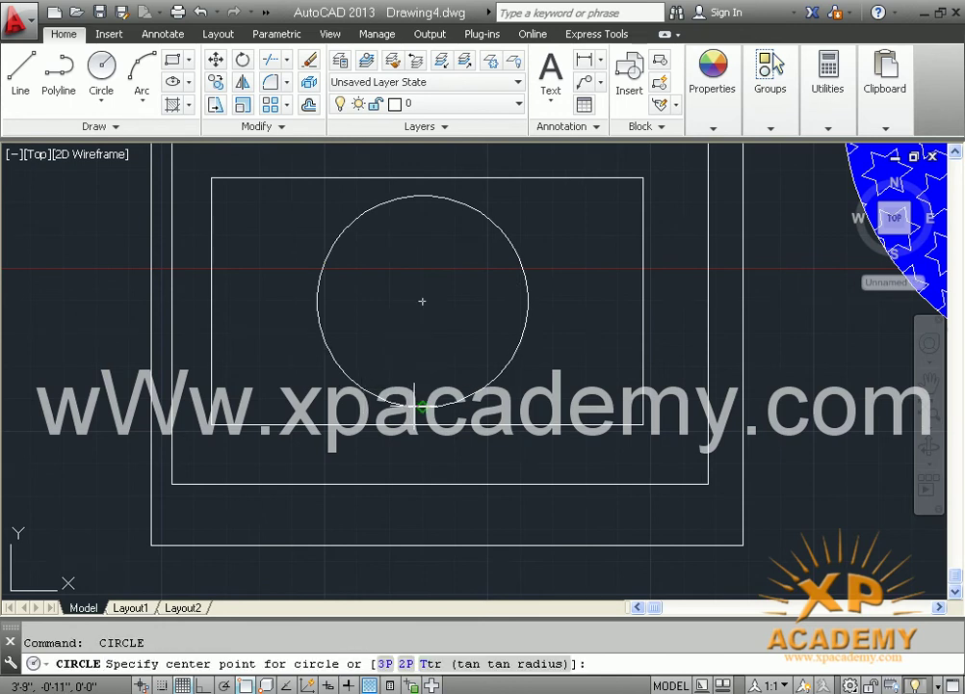
click(422, 301)
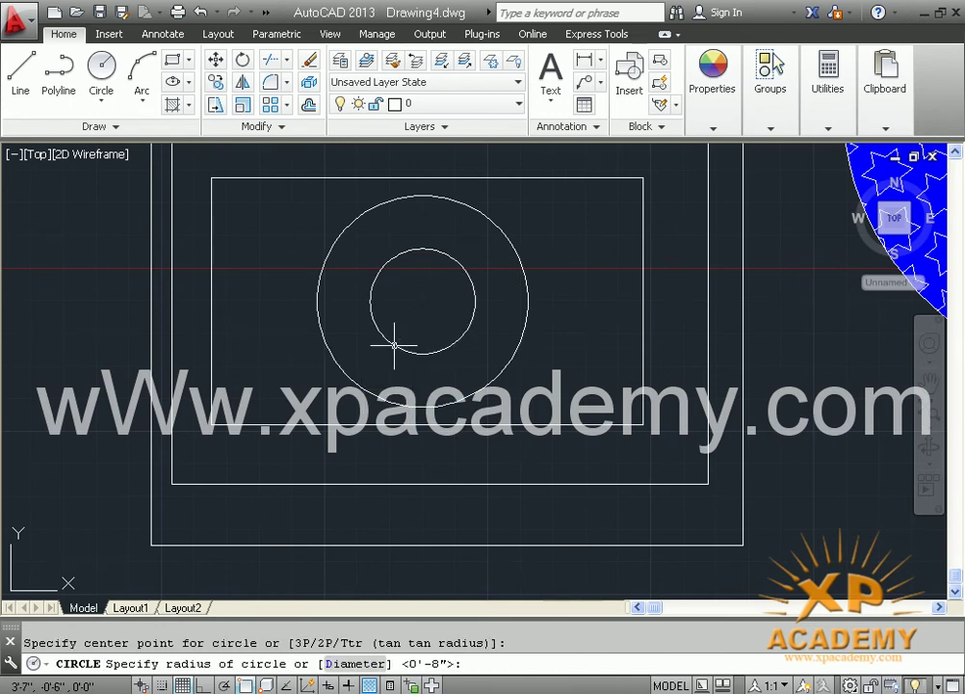
click(422, 345)
scroll(301, 406, down, 2)
middle_click(392, 345)
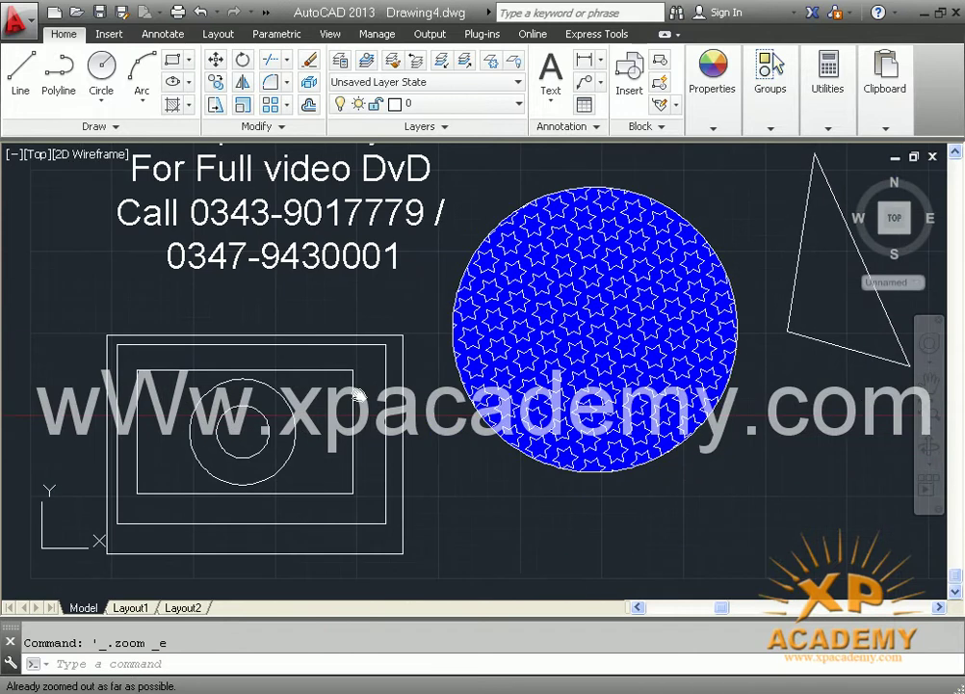
scroll(459, 267, up, 1)
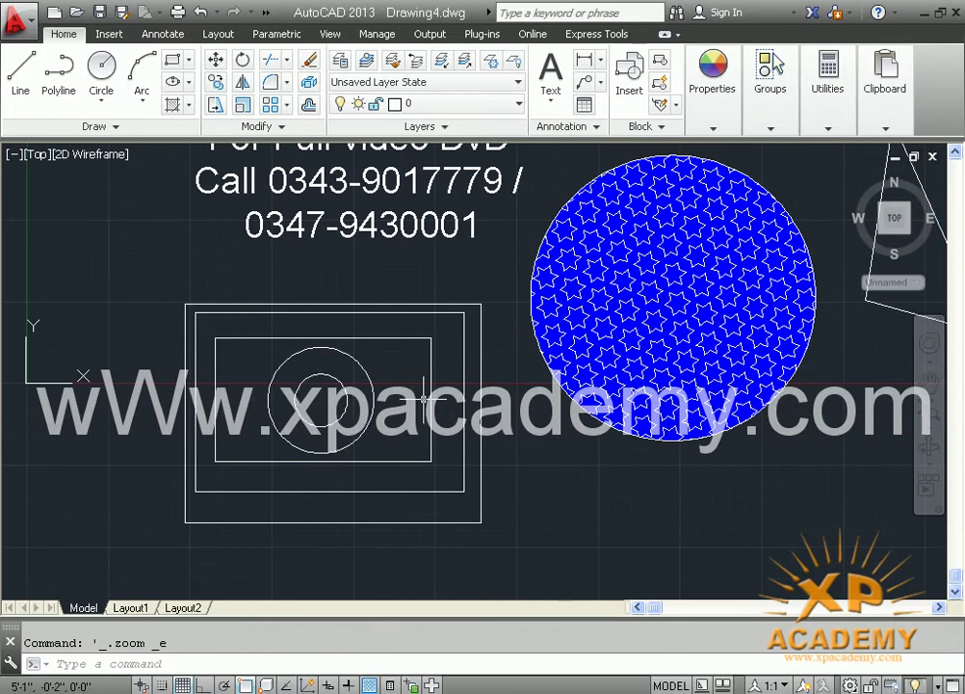
- Start a hatch and window-select the five nested rectangles and circles as boundaries
click(173, 106)
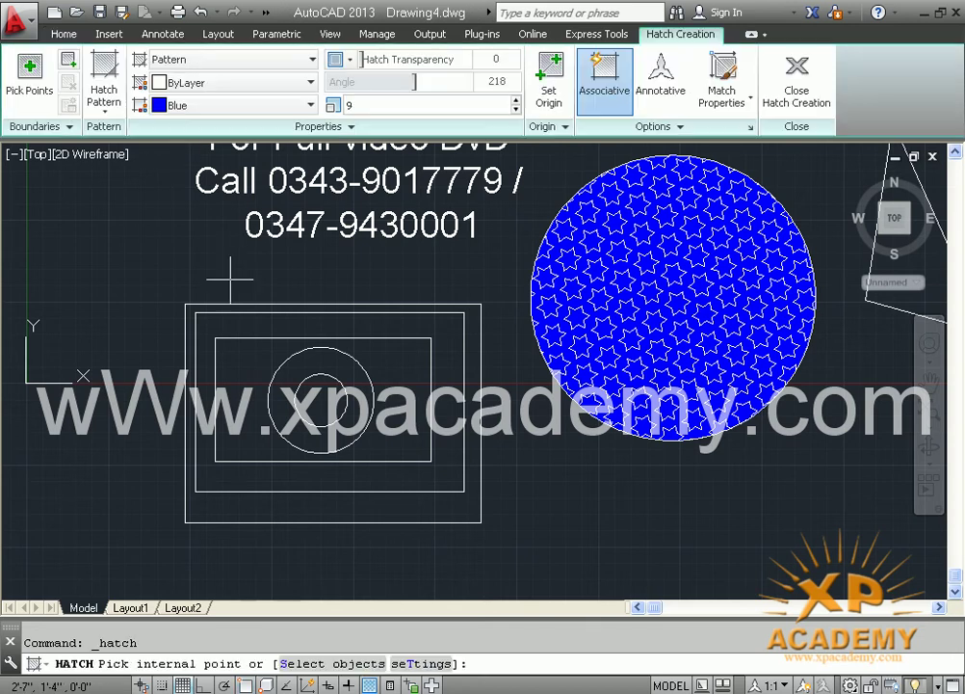
click(69, 61)
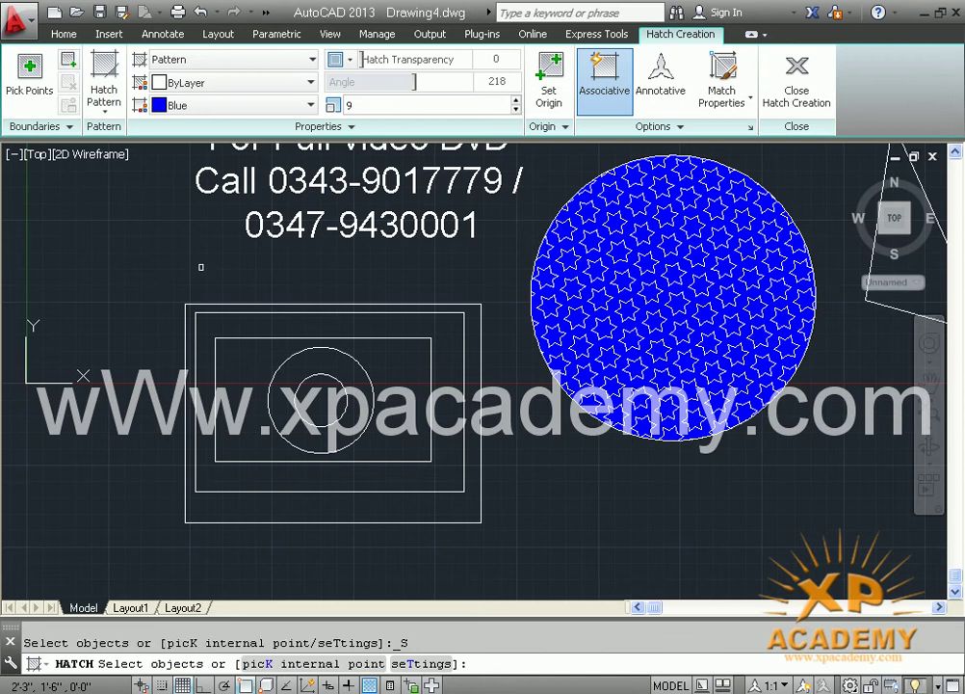
click(174, 280)
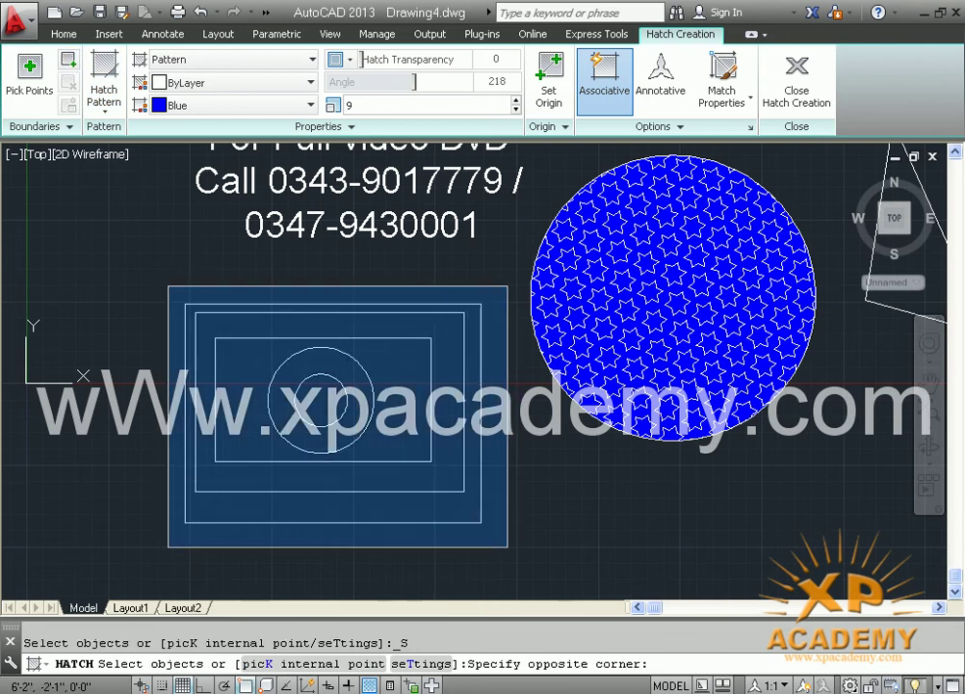
click(487, 542)
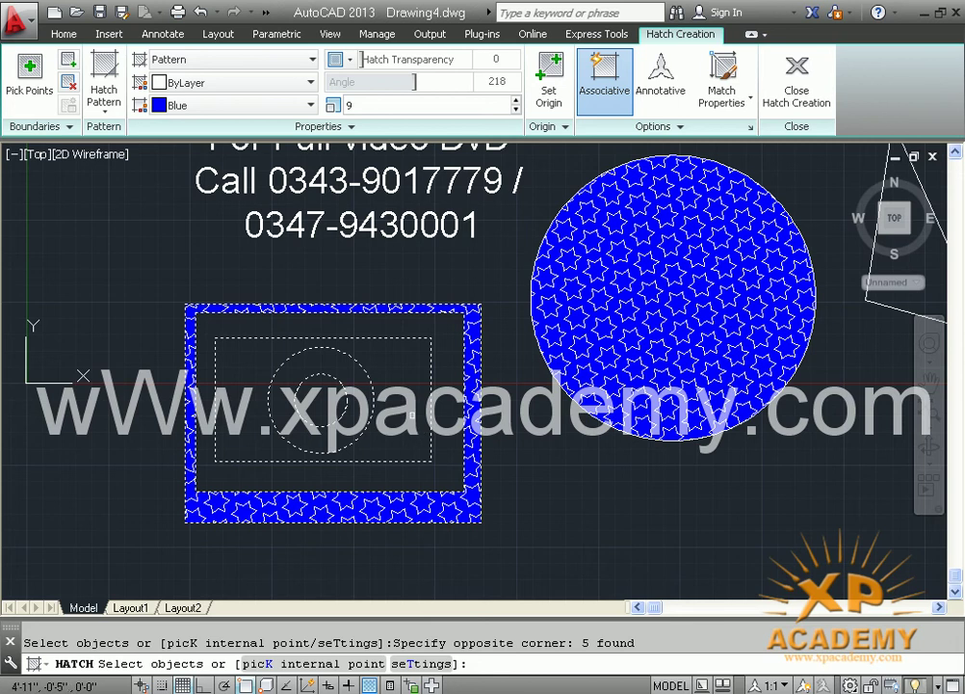
- Switch the hatch to Normal Island Detection so the outer band, inner ring and circle fill
click(679, 127)
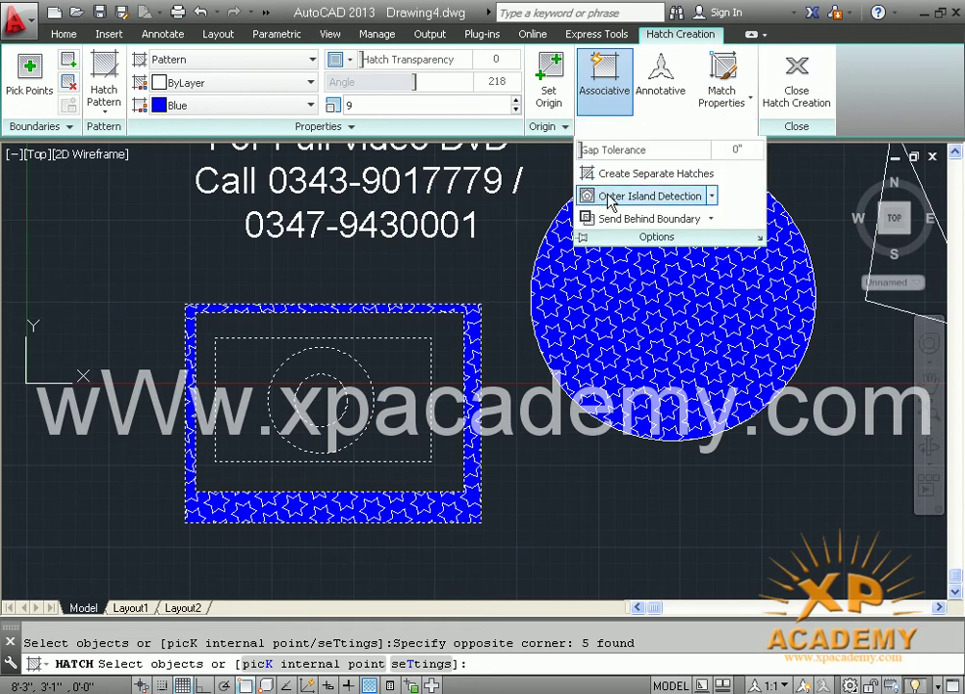
click(712, 198)
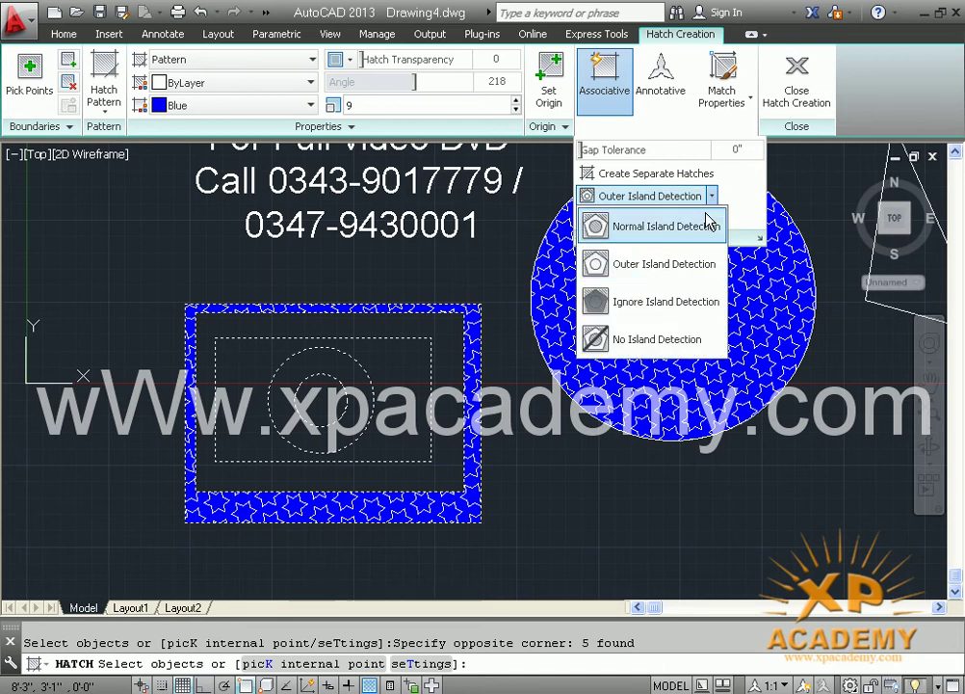
click(634, 229)
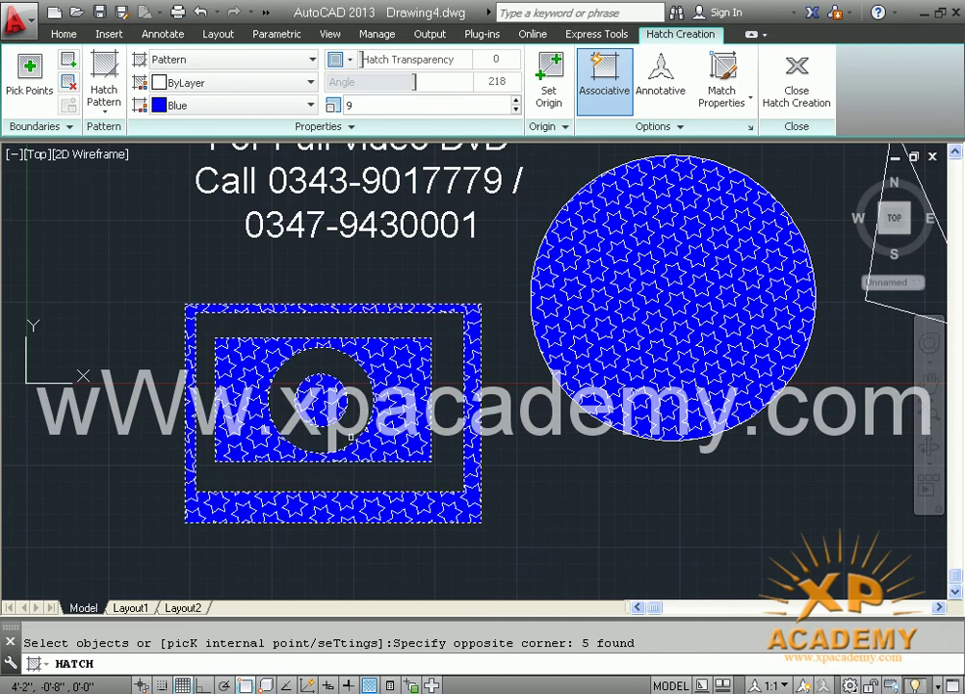
middle_drag(349, 398, 292, 381)
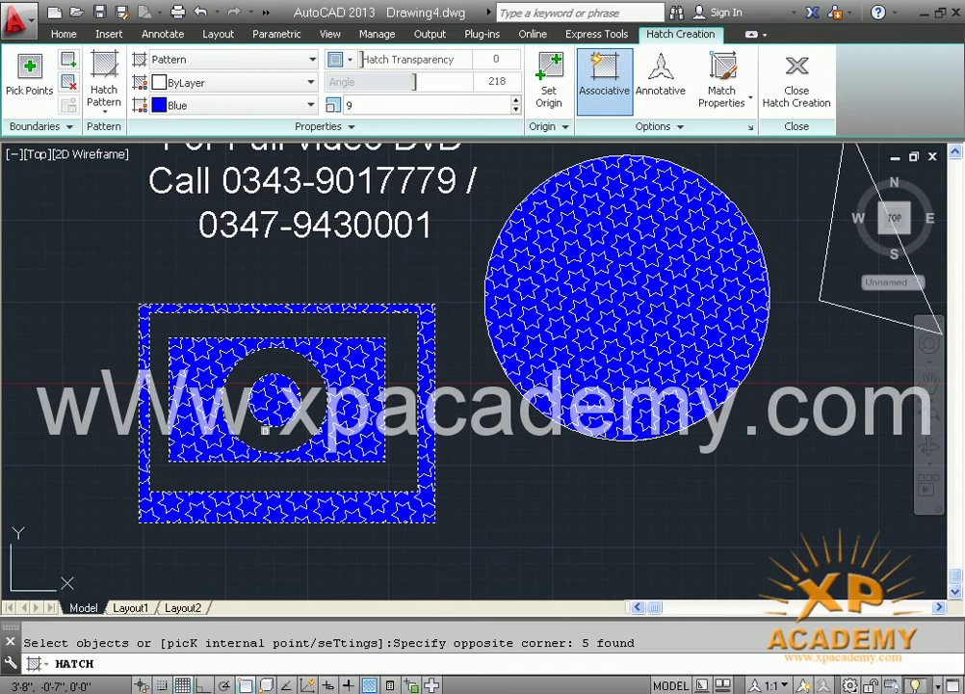
- Try Outer Island Detection so only the outermost band is star-hatched
click(679, 126)
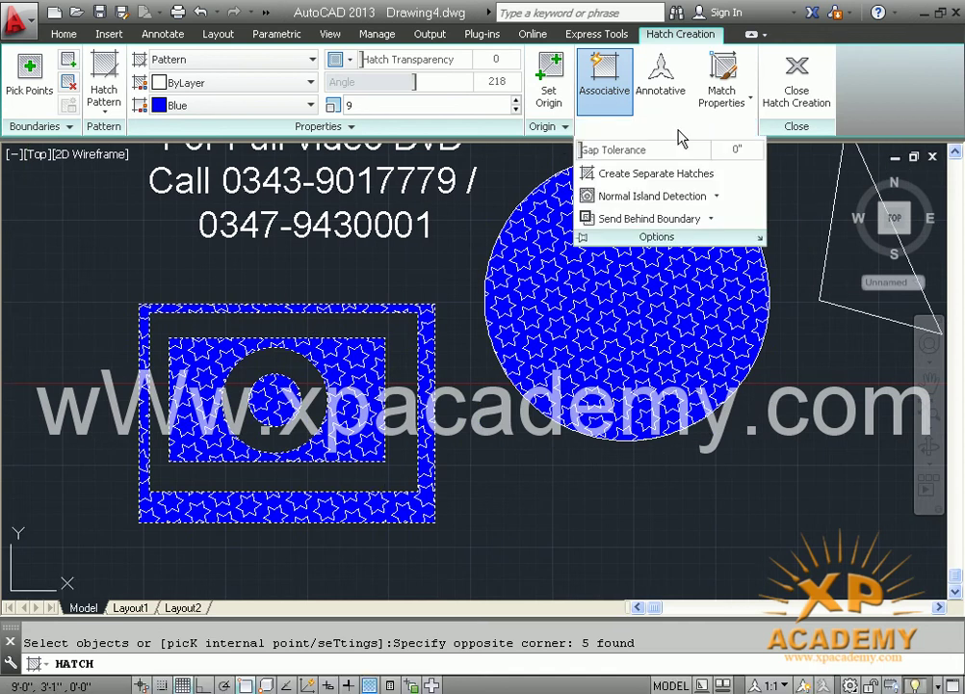
click(718, 198)
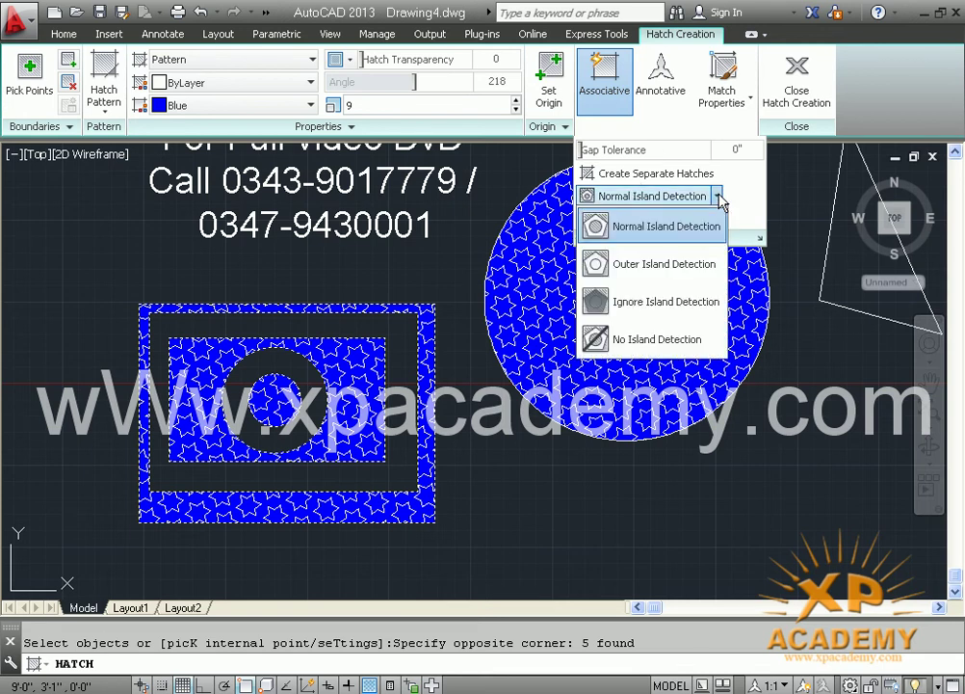
click(661, 265)
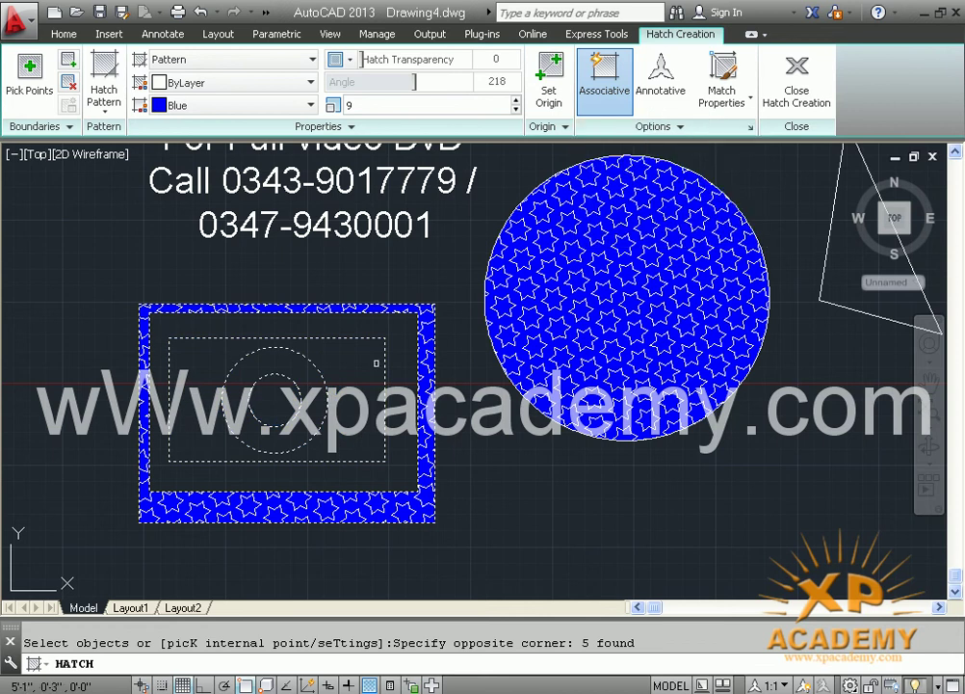
- Switch to Ignore Island Detection so stars fill the whole outer rectangle
click(679, 126)
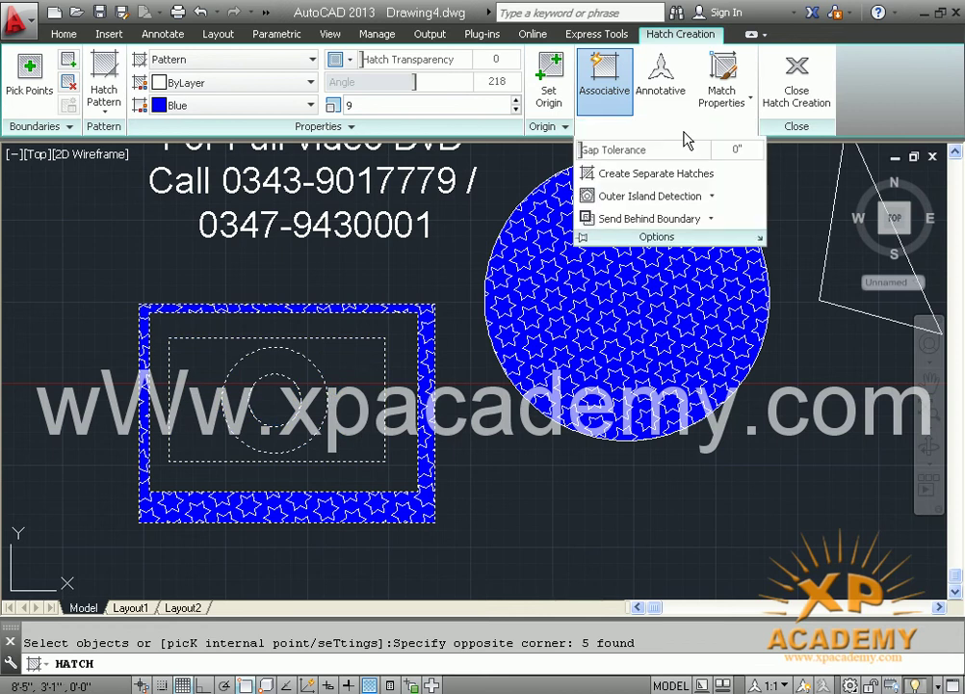
click(712, 198)
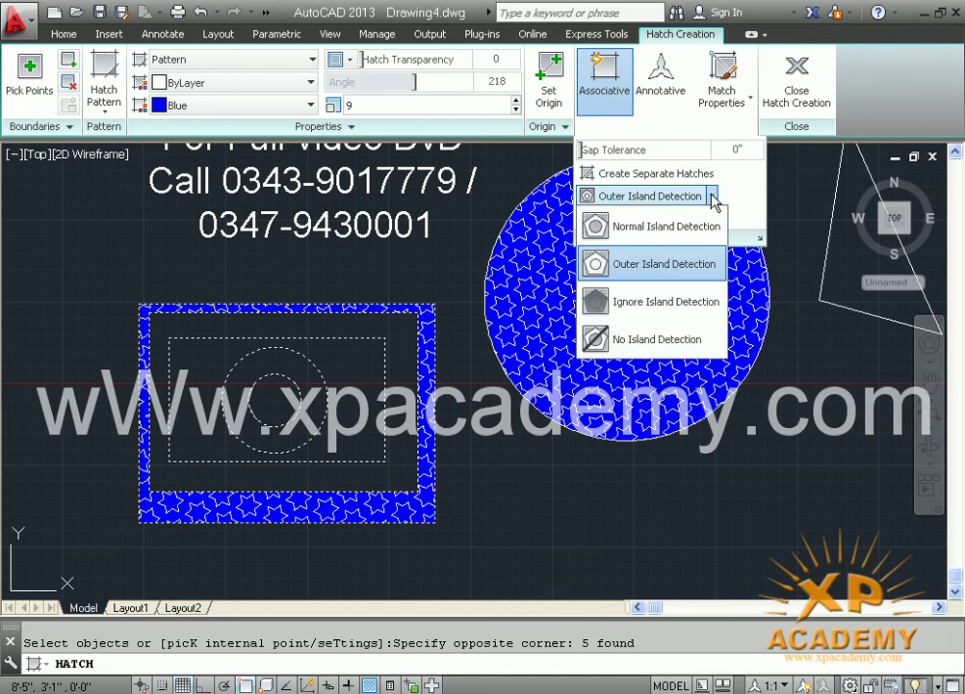
click(631, 307)
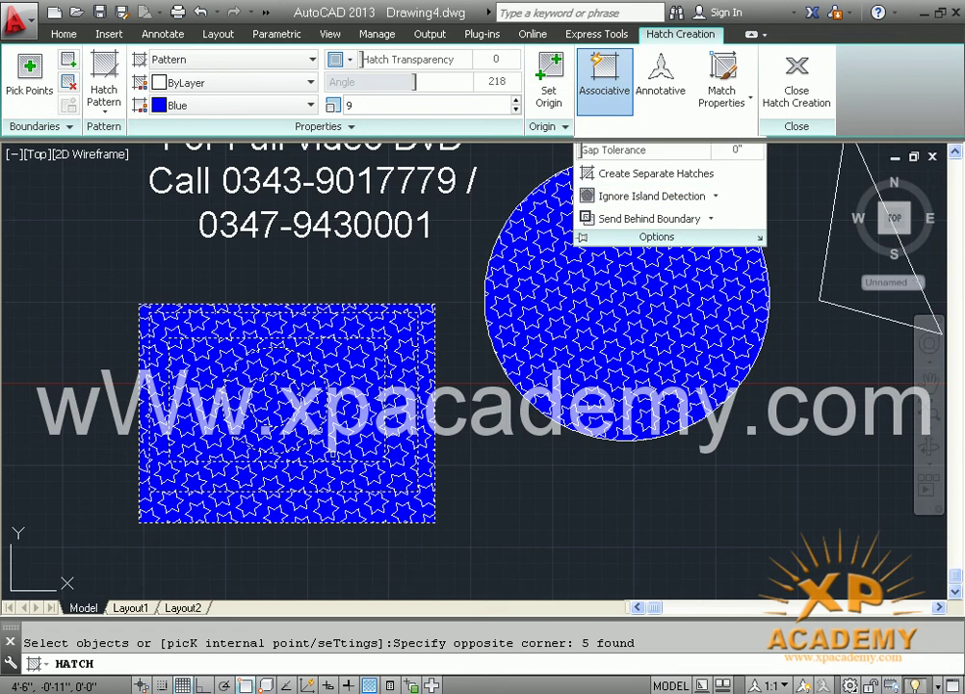
- Try No Island Detection on the nested-shape hatch
click(681, 126)
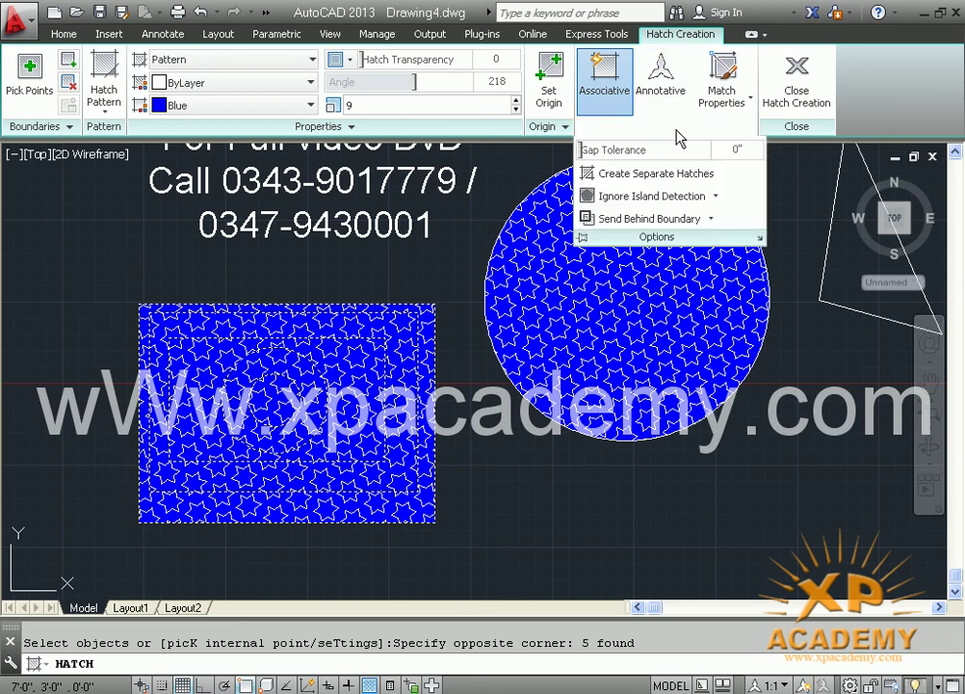
click(716, 196)
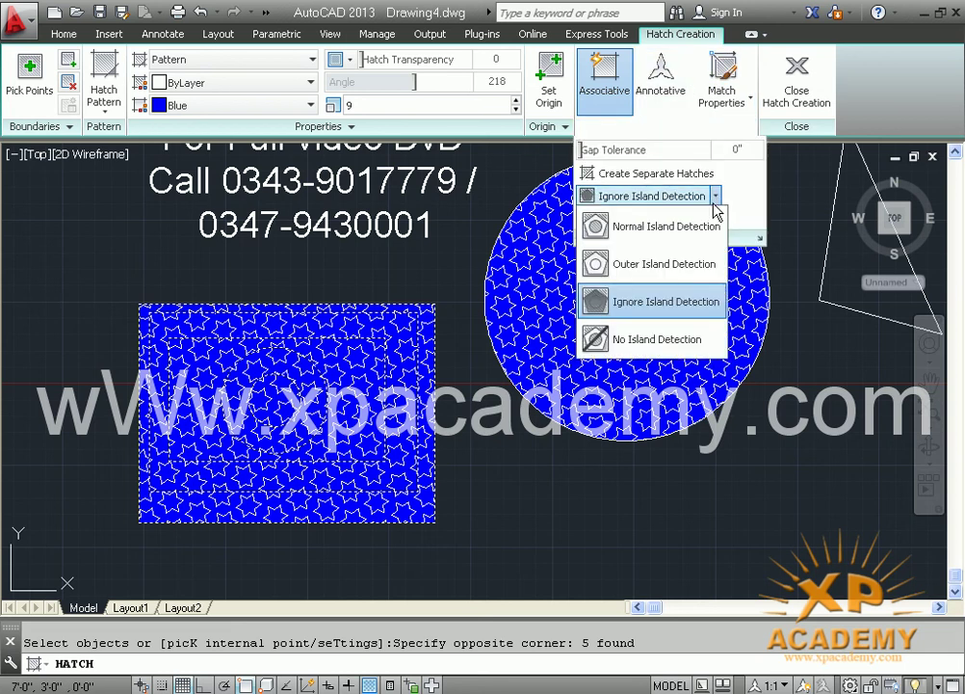
click(638, 345)
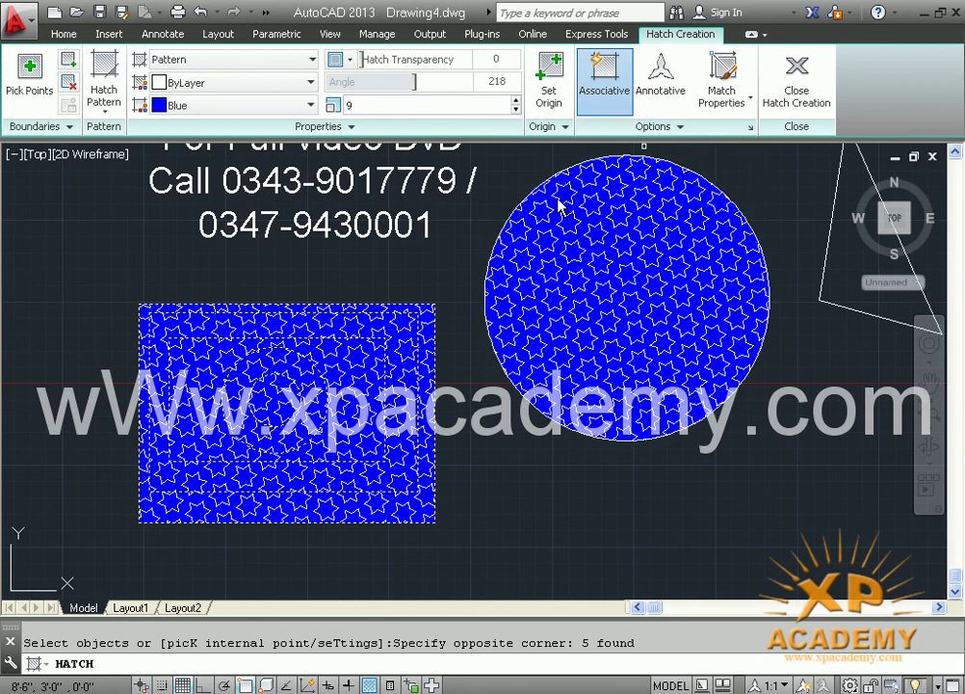
- Return to Normal Island Detection and close Hatch Creation to finish the hatch
click(679, 126)
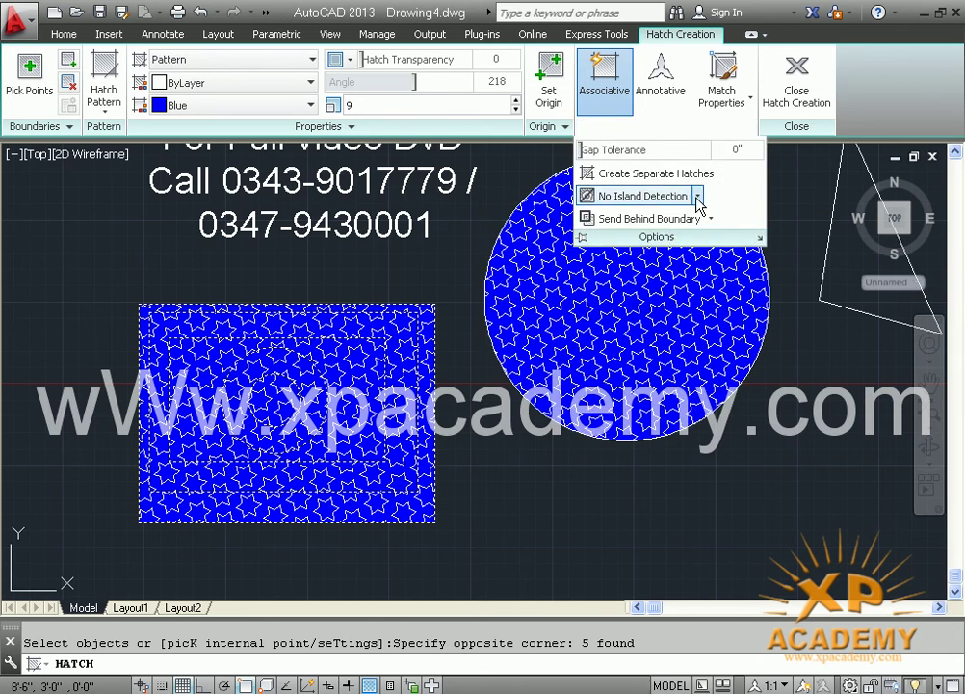
click(696, 196)
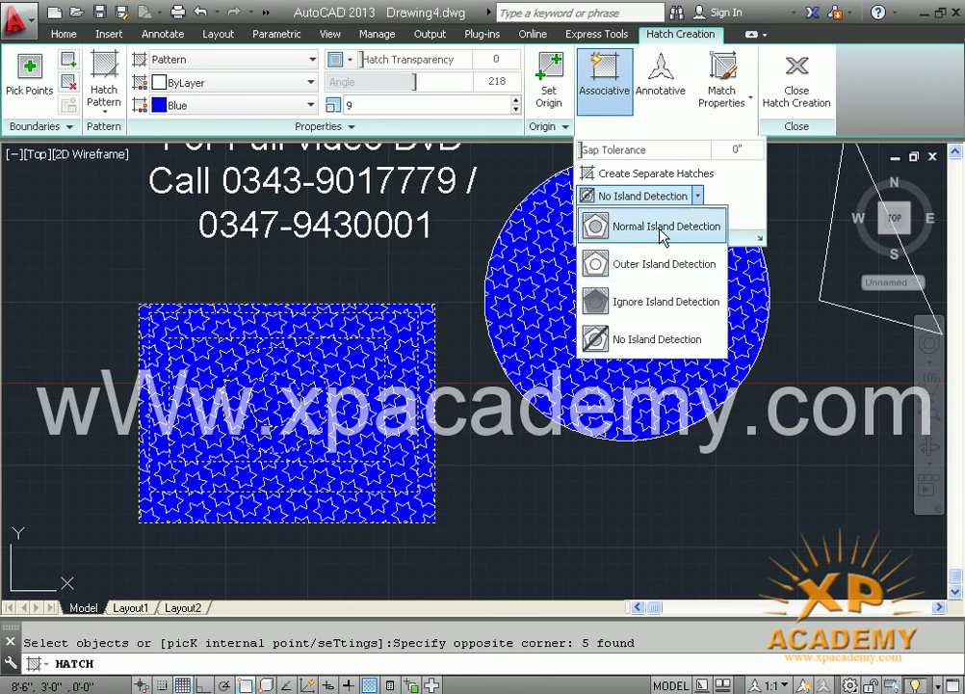
click(661, 226)
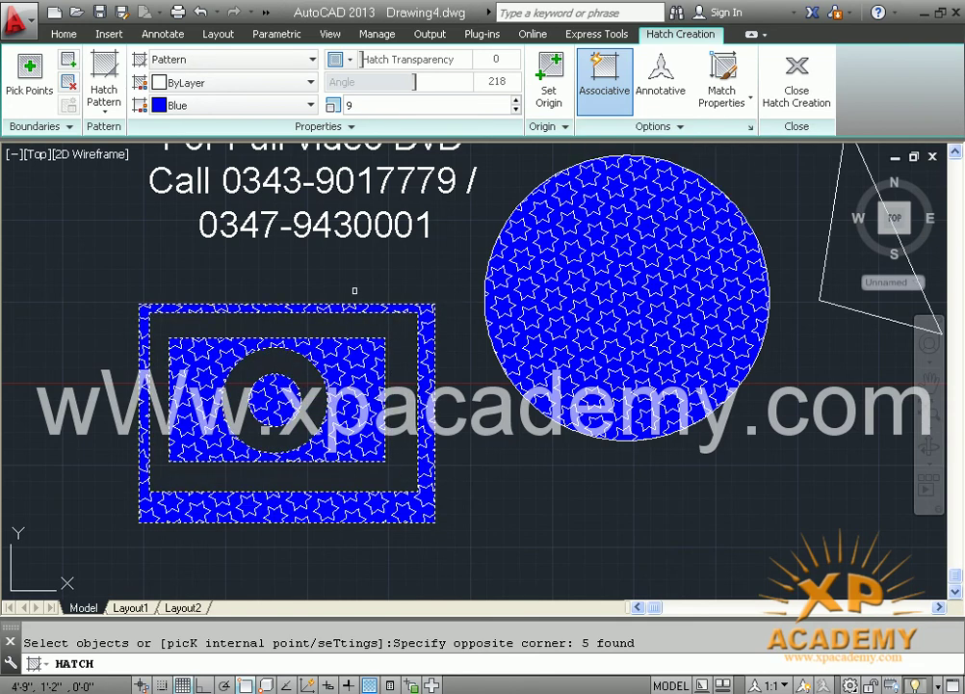
mouse_move(457, 316)
middle_down()
mouse_move(359, 333)
mouse_move(286, 409)
mouse_move(359, 353)
middle_up()
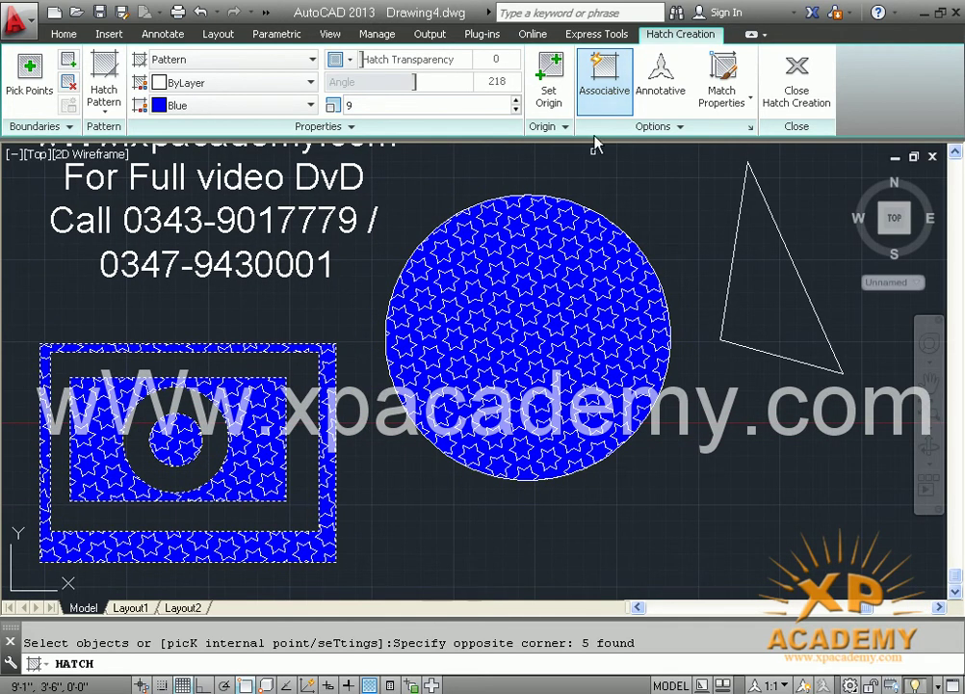
click(802, 93)
- Pan over to the triangle, select it, then deselect it
mouse_move(712, 72)
middle_drag(375, 331, 331, 305)
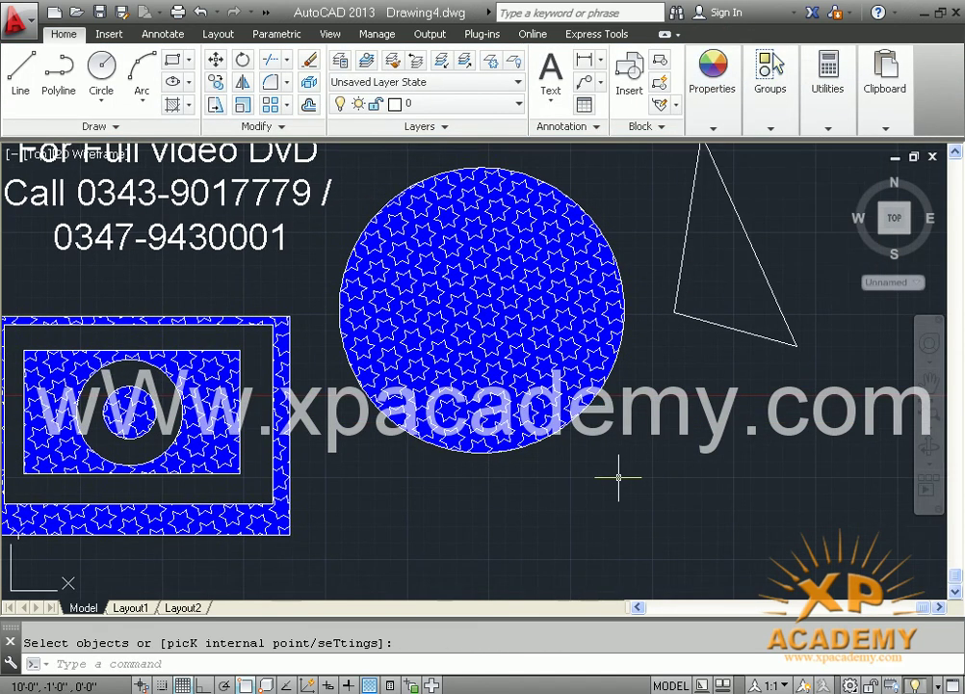
middle_drag(520, 422, 425, 464)
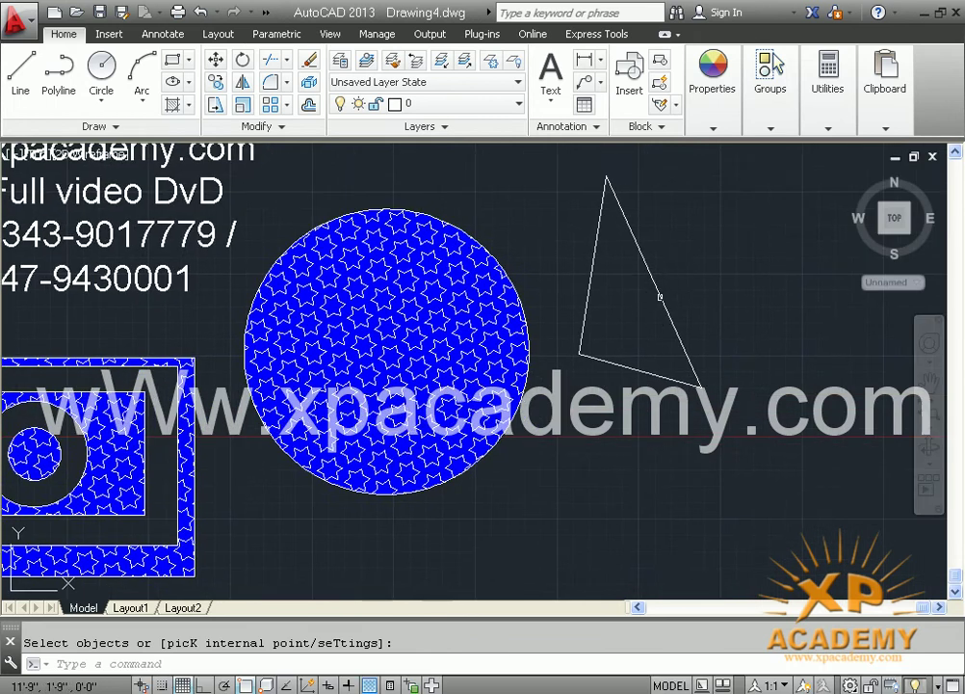
click(660, 297)
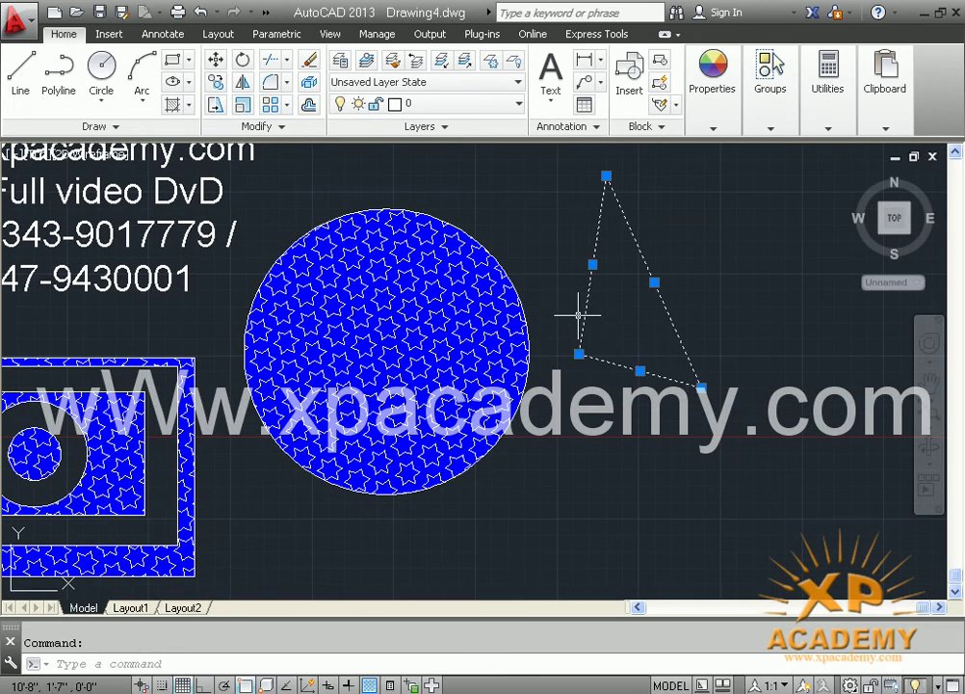
key(Escape)
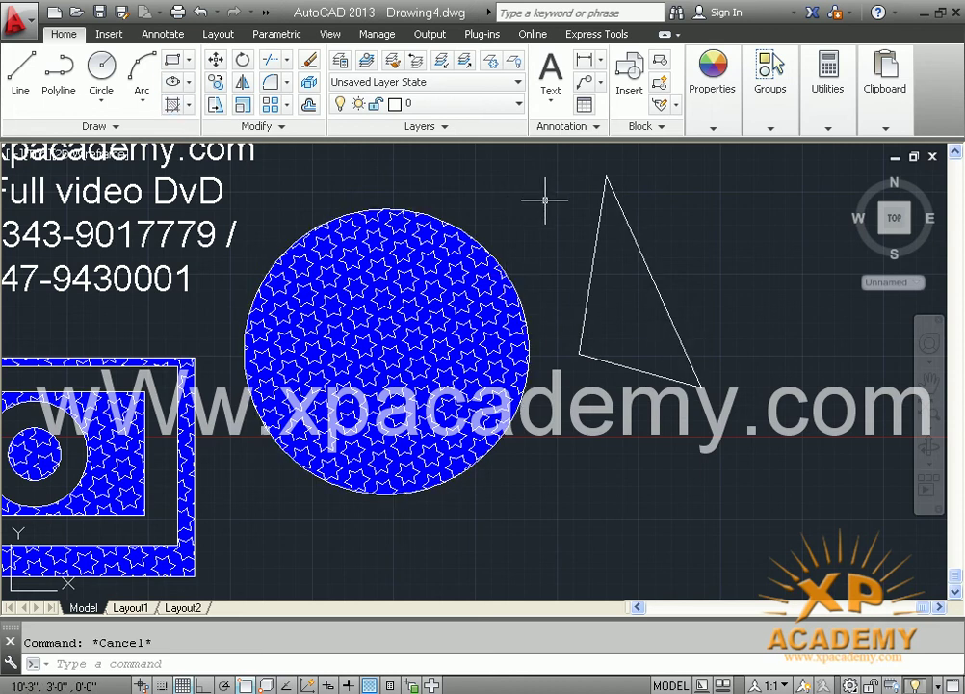
scroll(479, 221, down, 2)
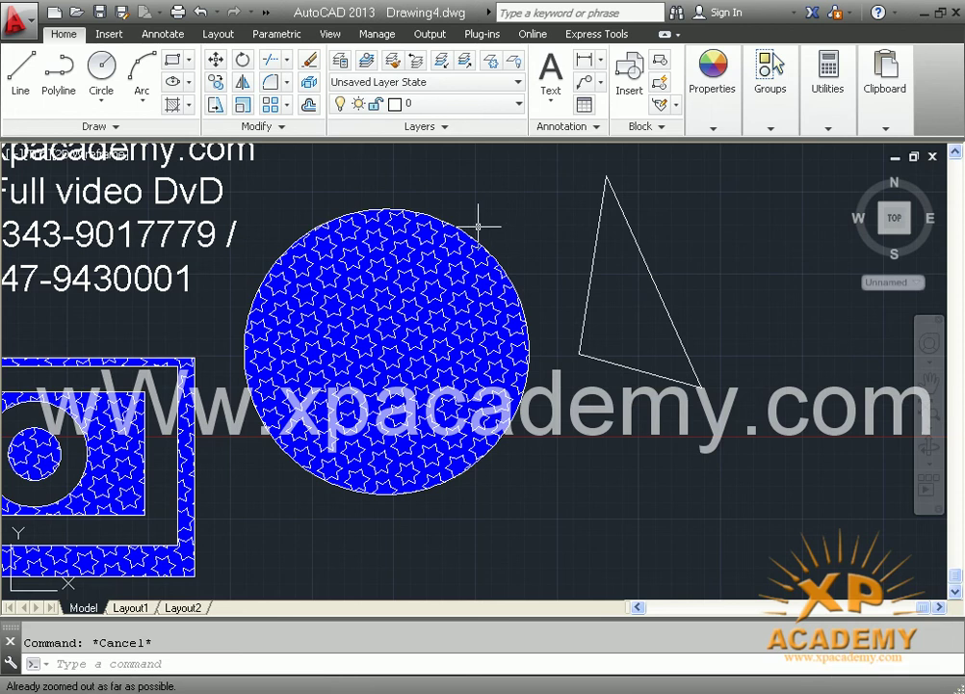
mouse_move(479, 222)
middle_down()
mouse_move(608, 329)
mouse_move(671, 285)
middle_up()
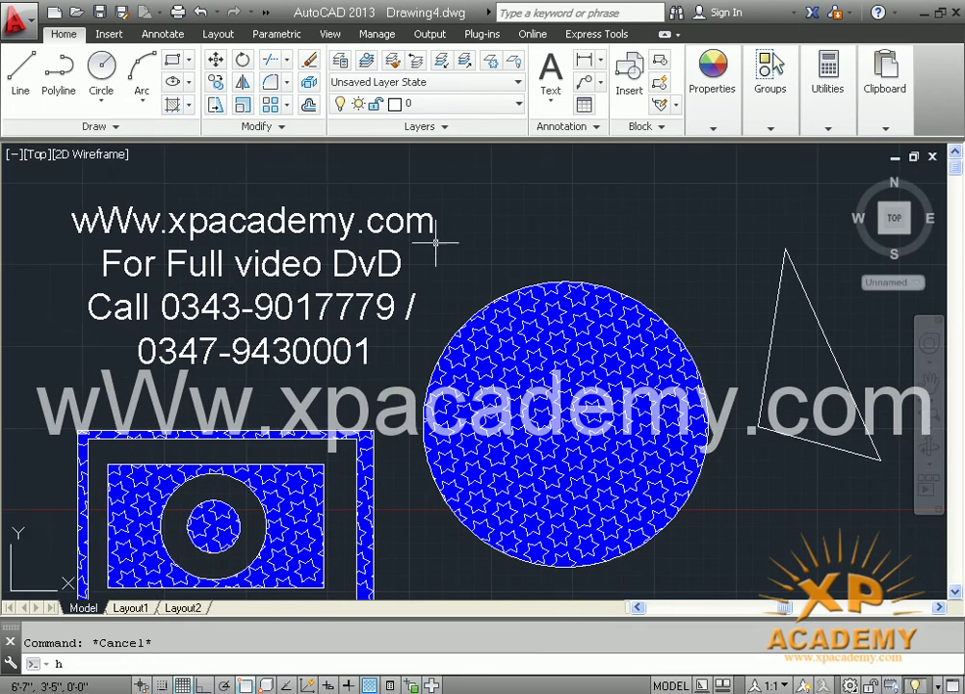
- Star-hatch the triangle's interior with the H command, then cancel and undo that hatch
text(h)
key(Return)
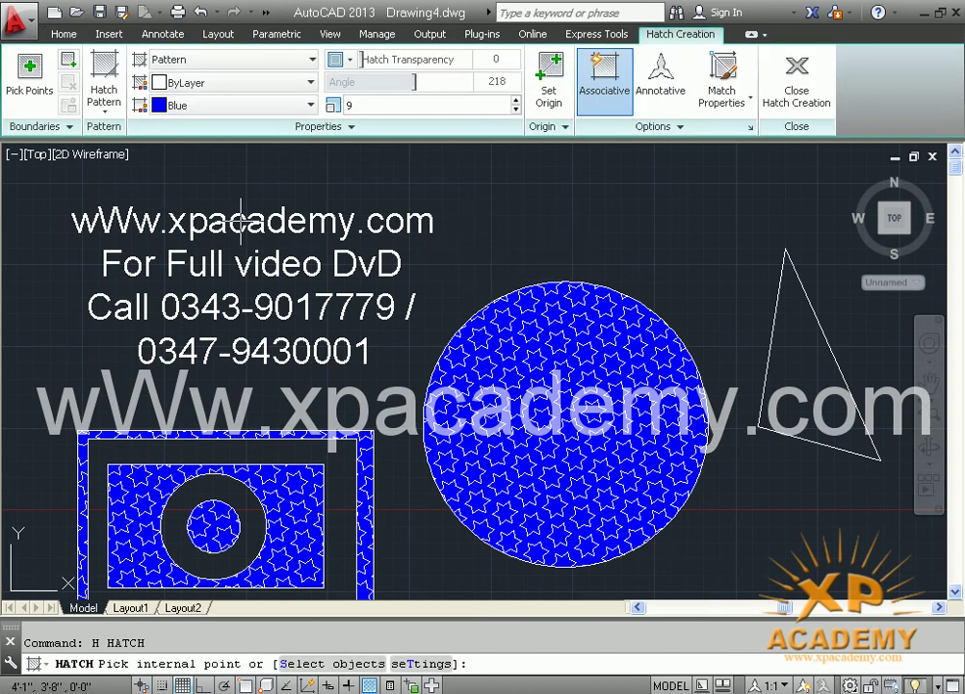
click(27, 72)
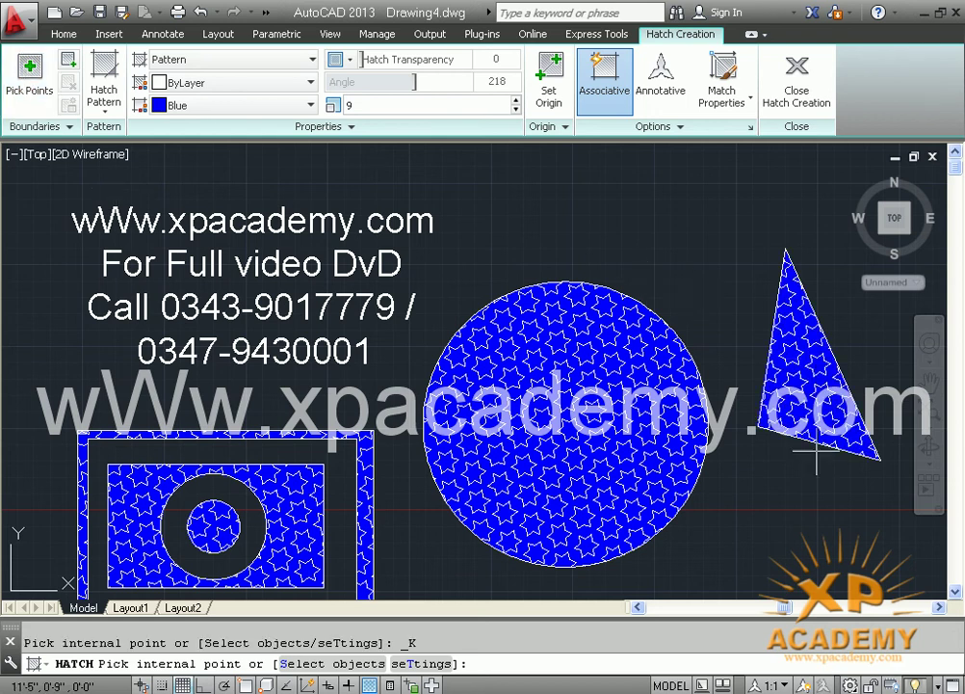
click(790, 362)
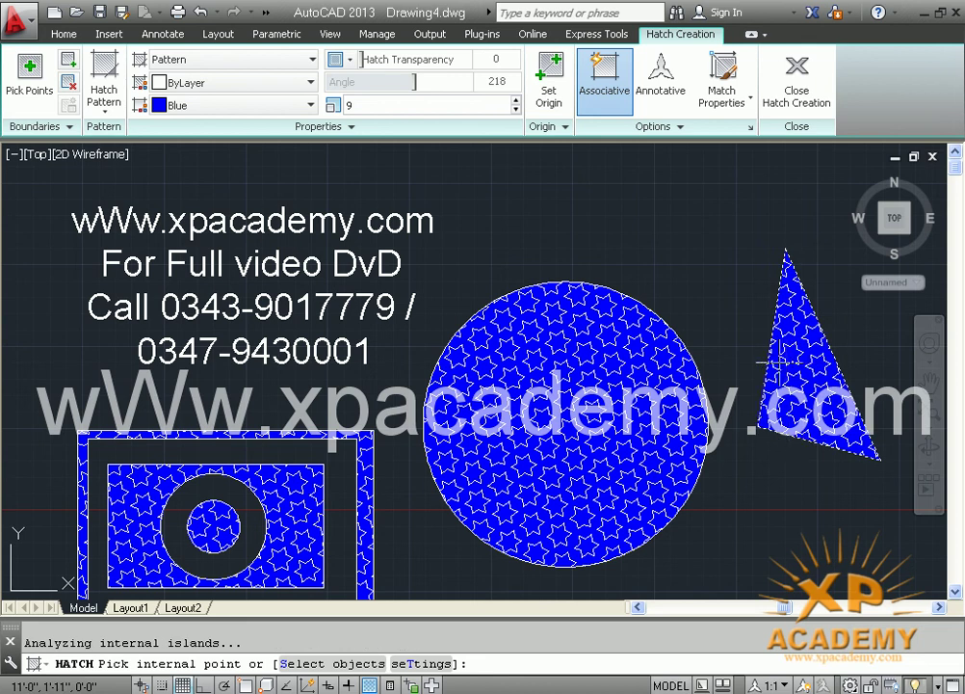
key(Escape)
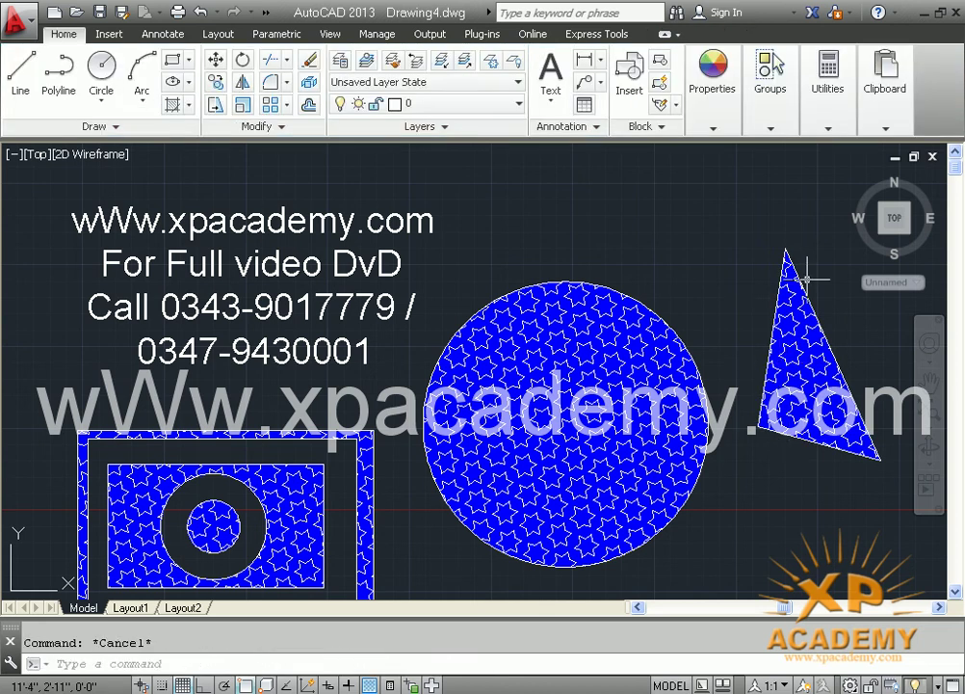
key(ctrl+z)
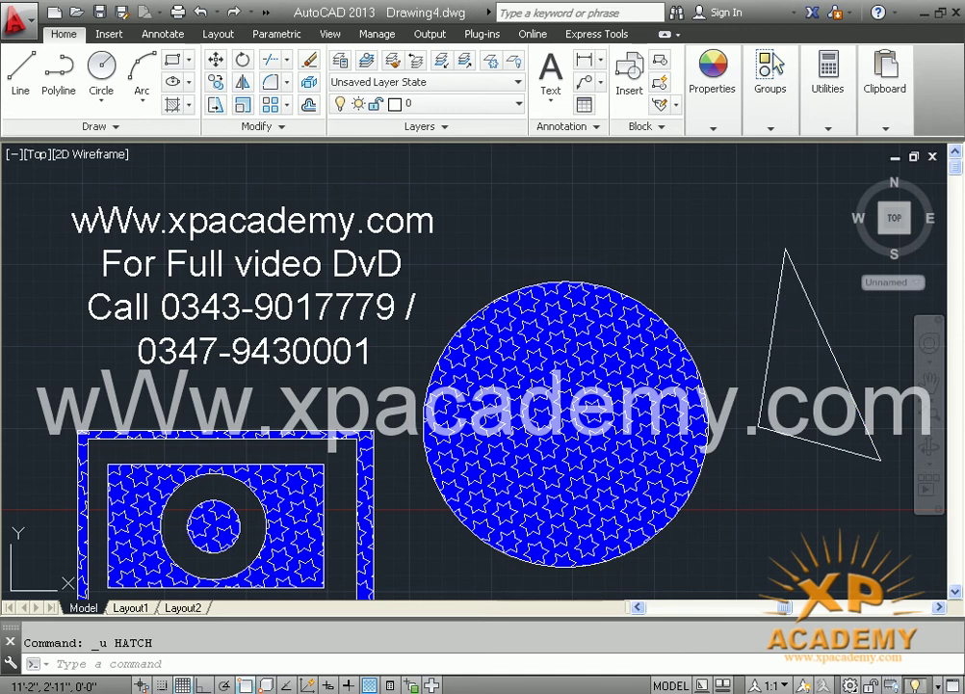
- Stretch the triangle's right side so its top end sits just off the apex
click(795, 265)
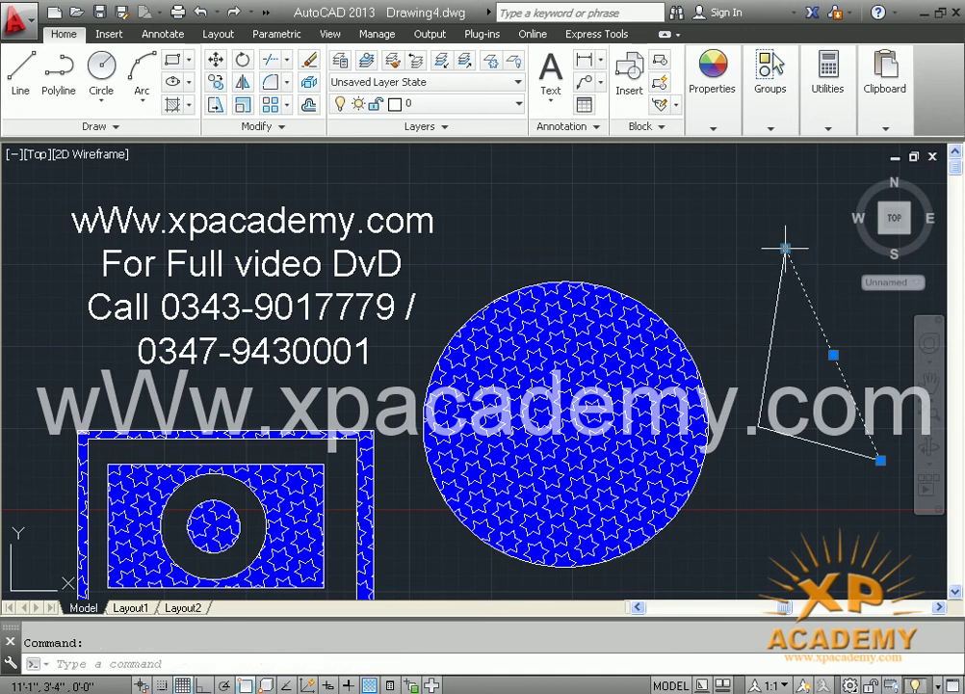
click(787, 248)
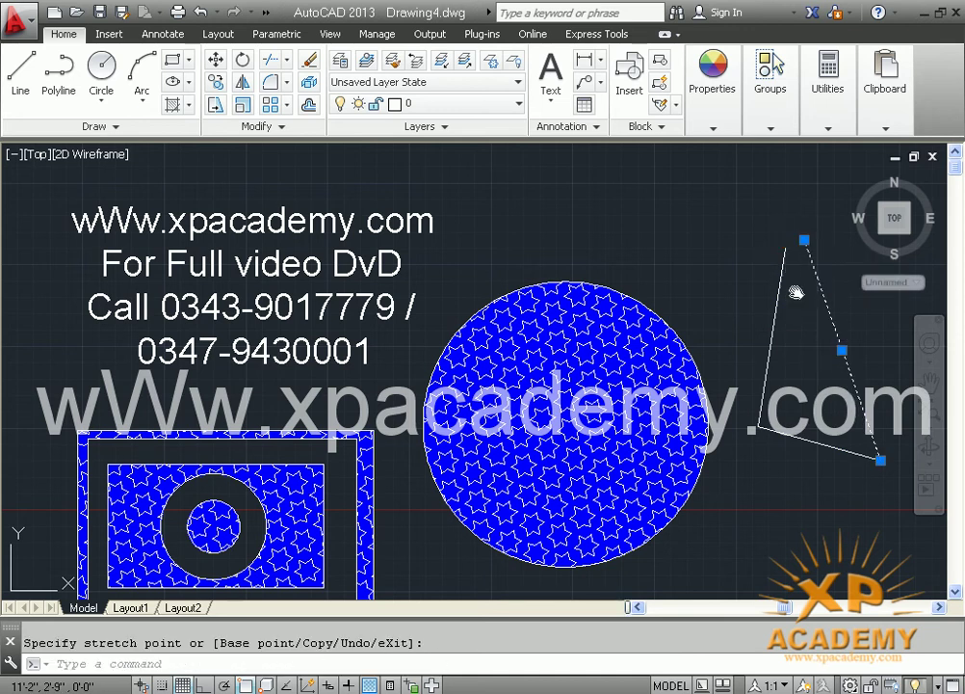
middle_drag(797, 291, 727, 291)
key(Escape)
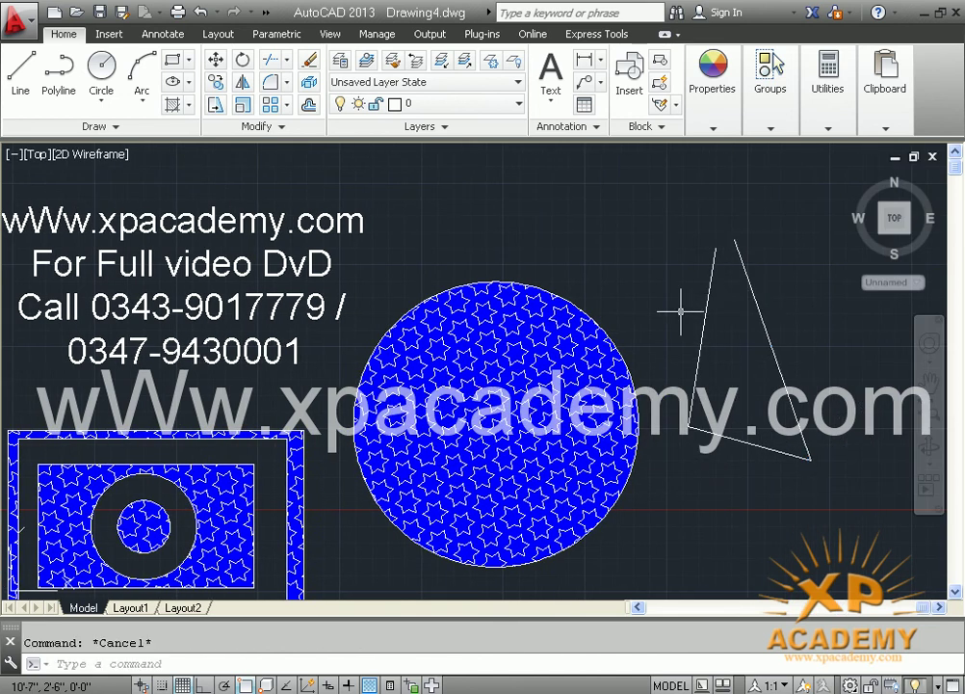
- Attempt to hatch inside the open triangle, dismiss the boundary errors, and cancel
text(b)
key(Return)
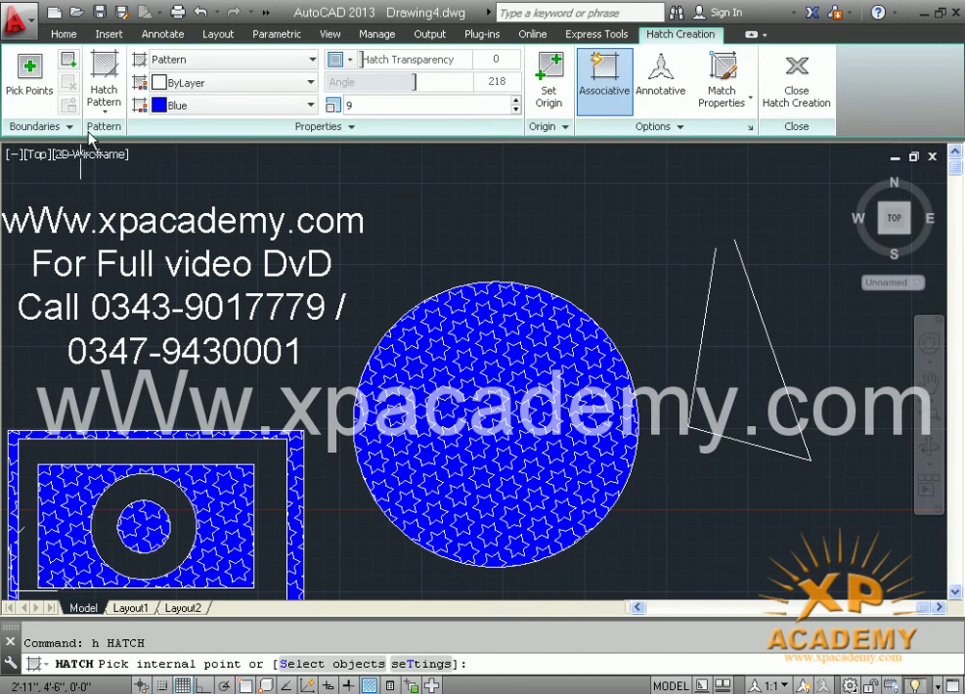
click(30, 77)
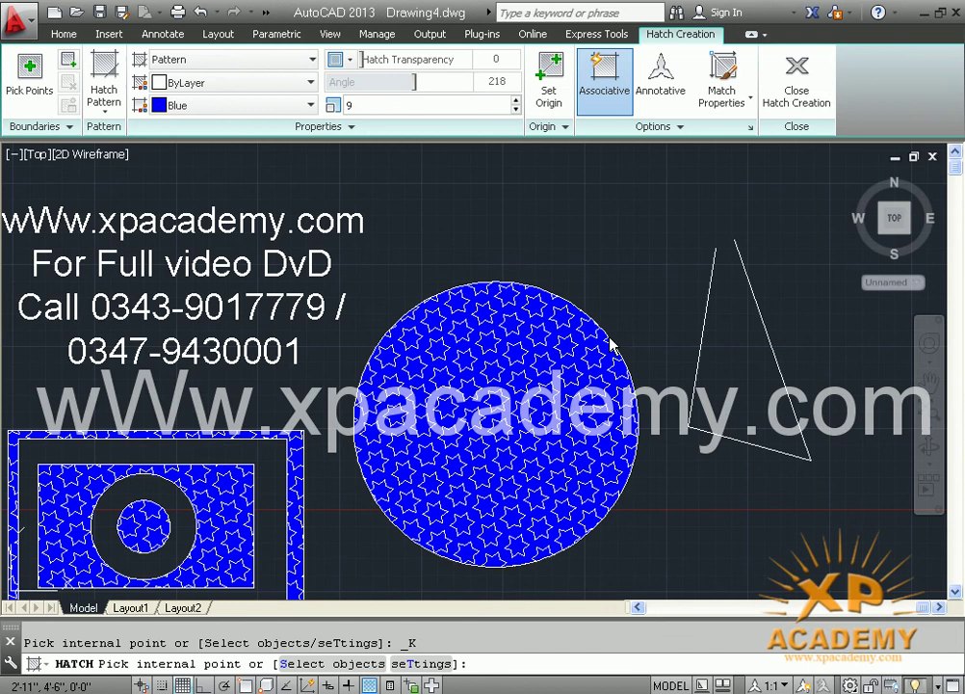
click(735, 326)
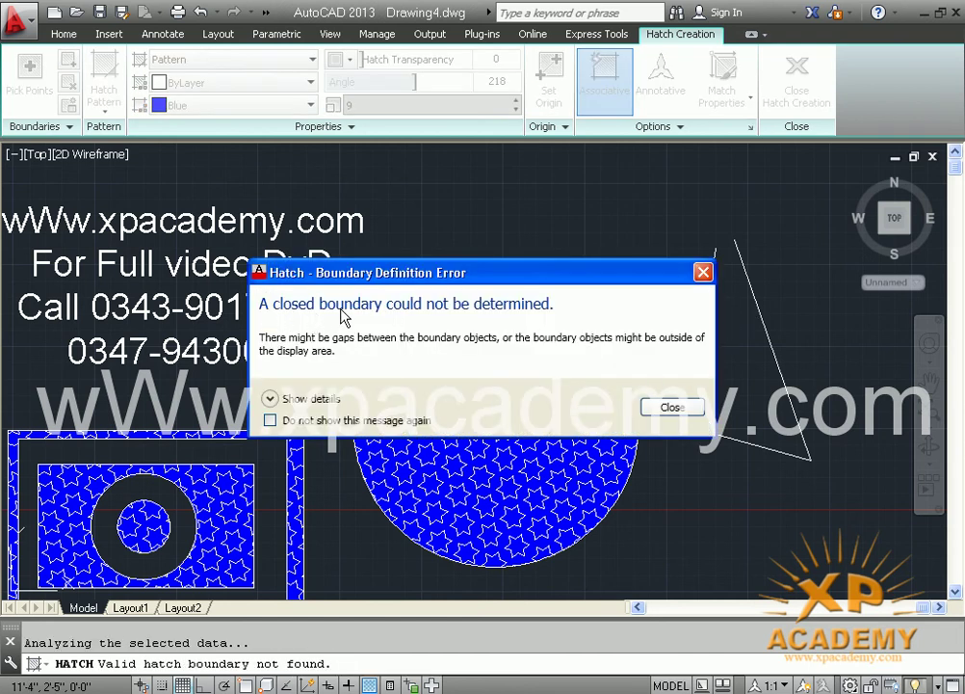
click(673, 408)
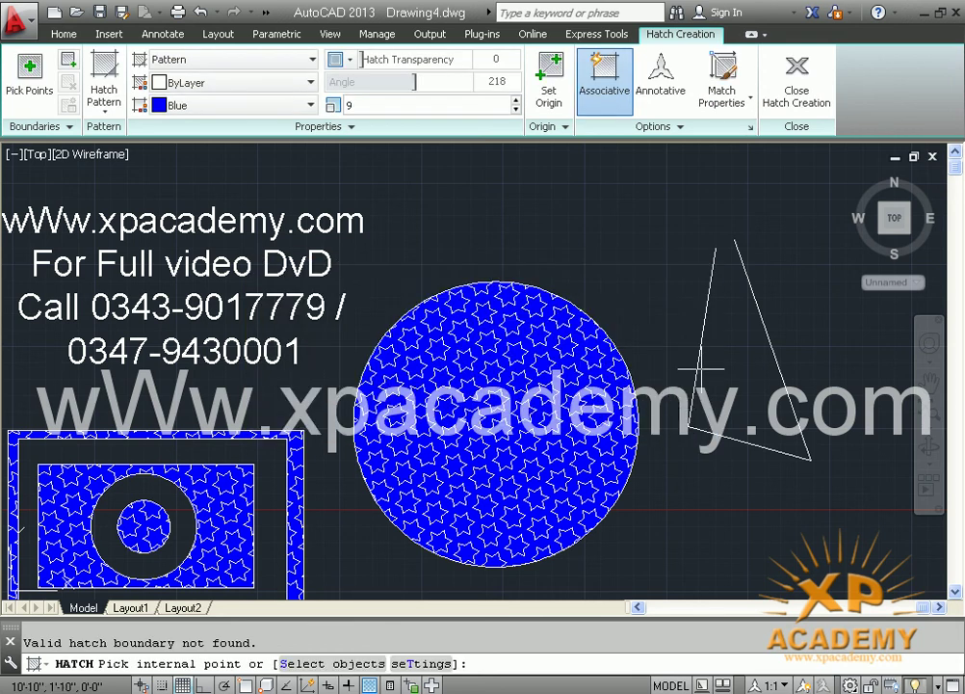
click(708, 326)
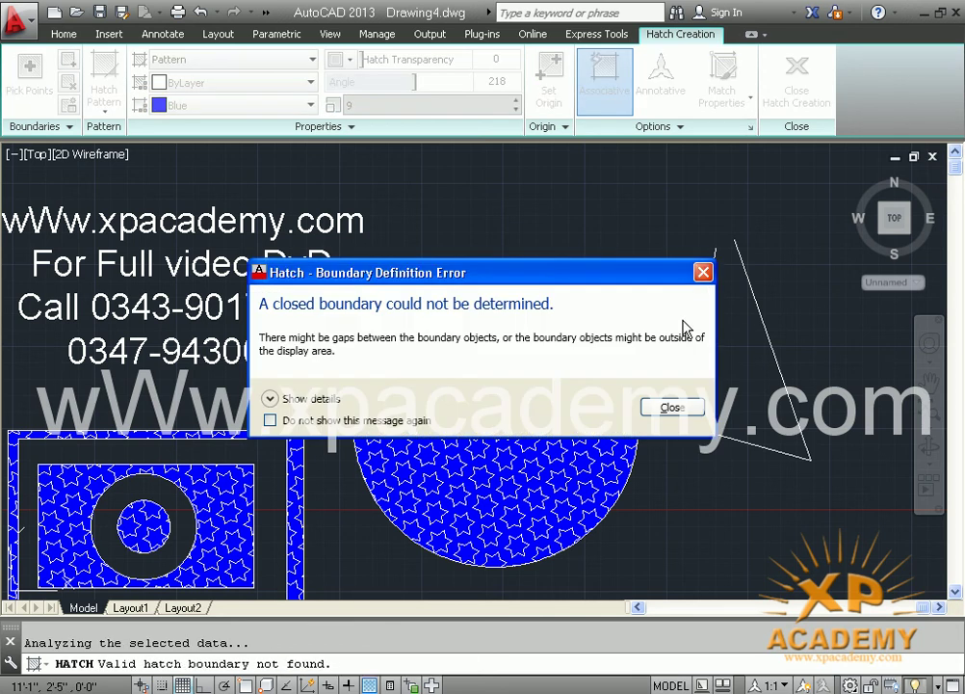
click(672, 405)
key(Escape)
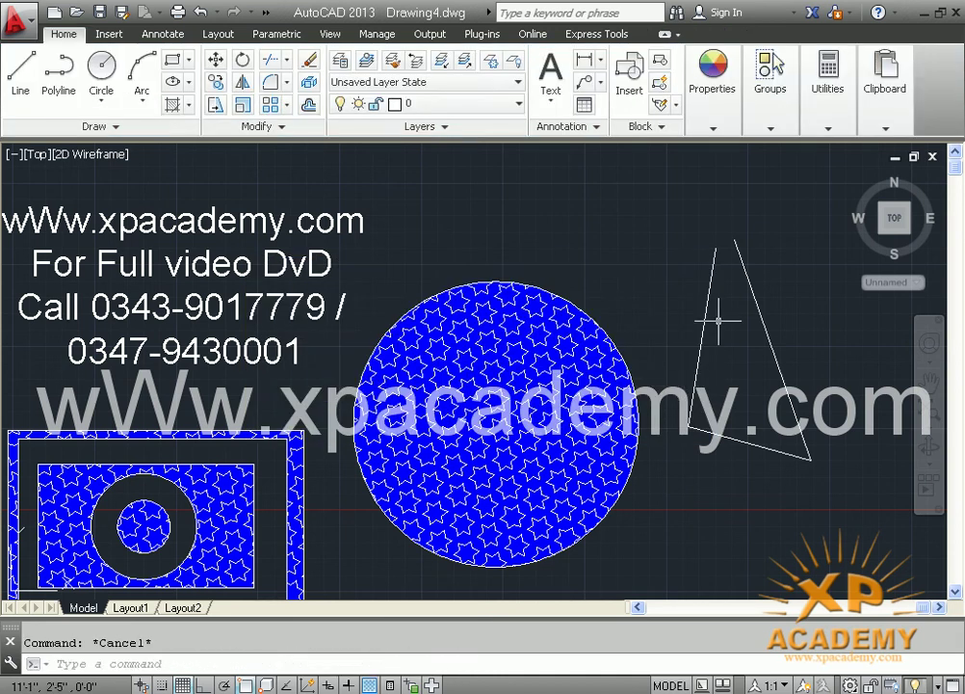
- Snap the triangle's left side top end back onto the apex to close it
click(718, 321)
click(694, 308)
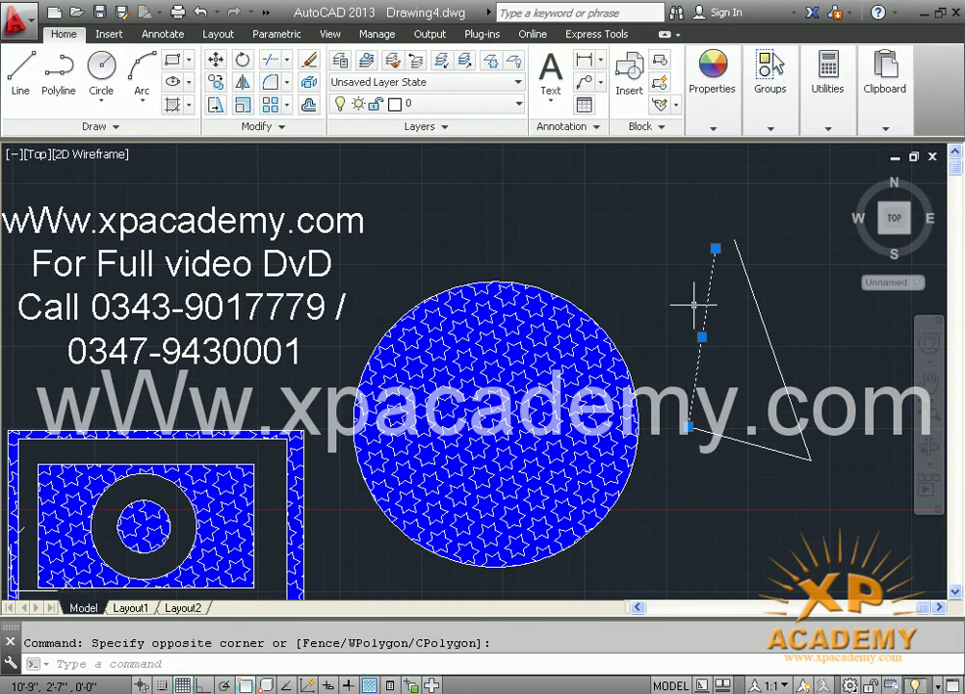
click(714, 248)
click(735, 239)
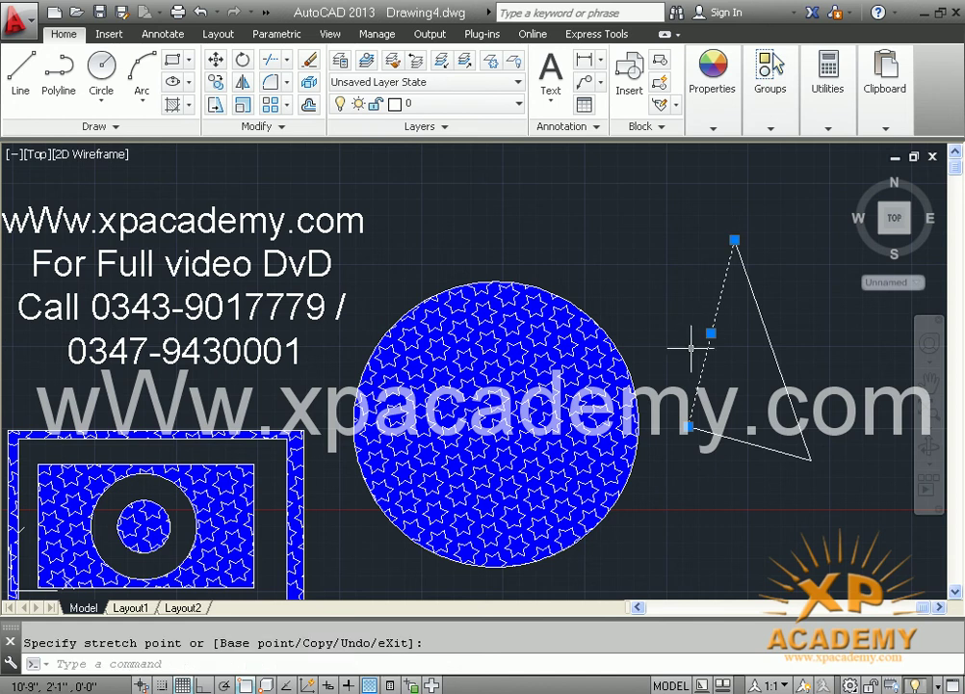
key(Escape)
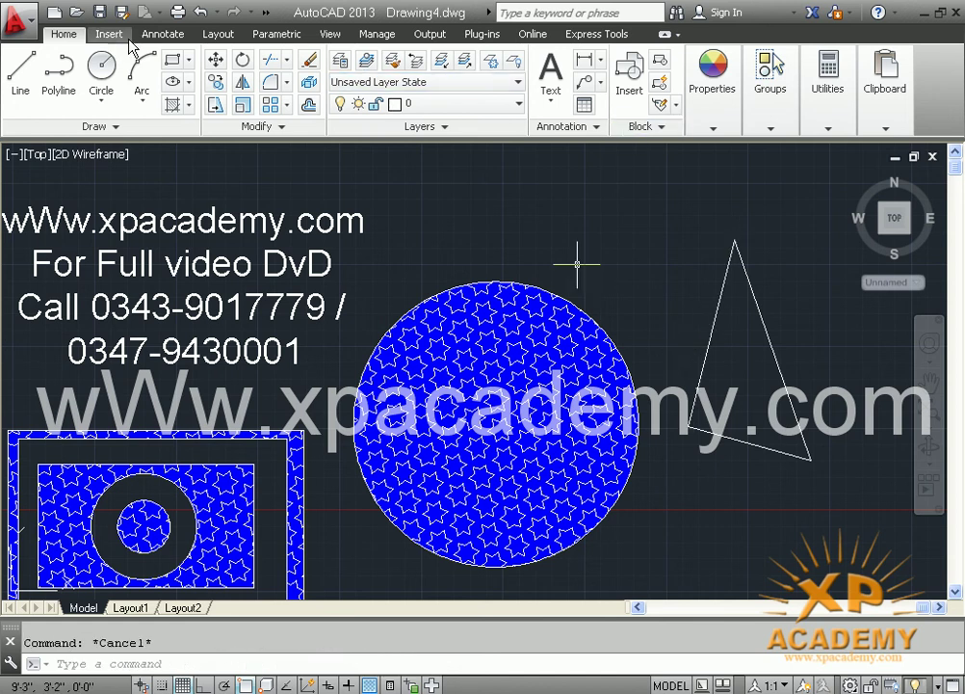
- Fill the triangle with the star hatch and set its background colour to None
text(b)
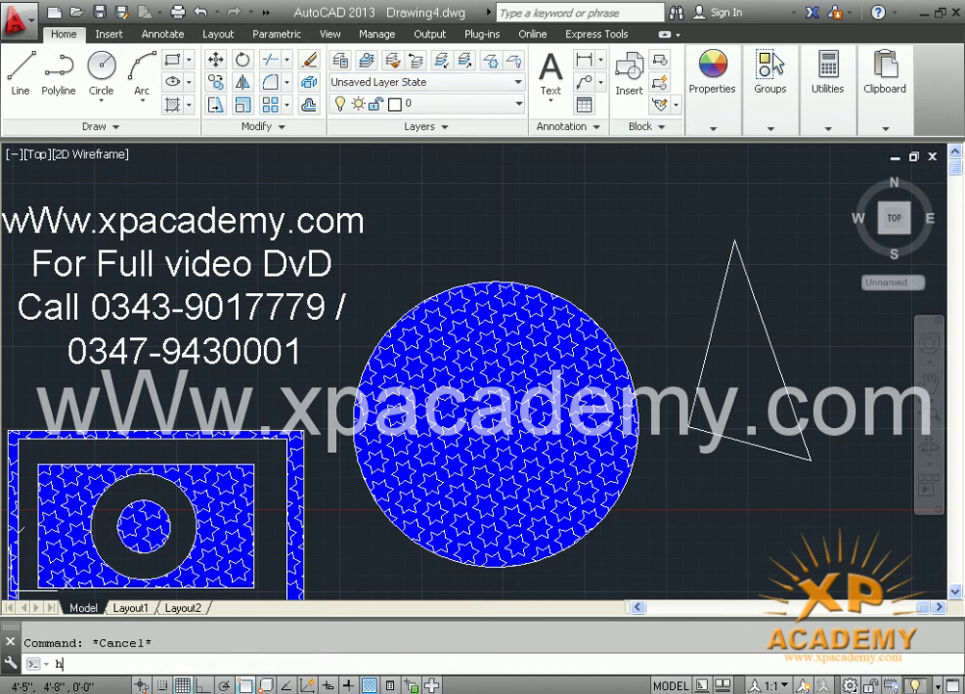
key(Return)
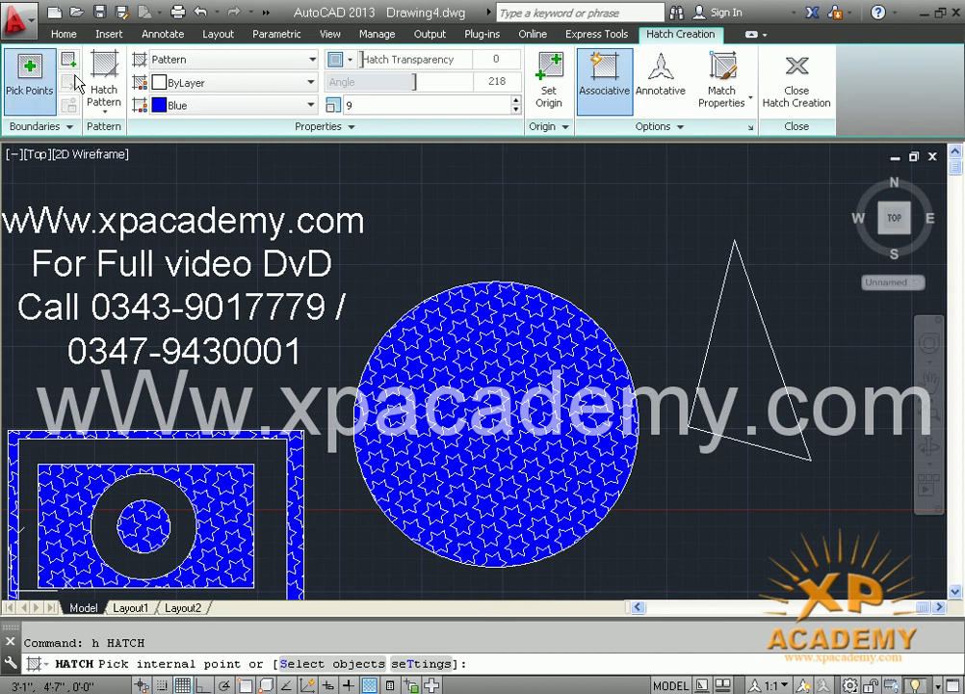
click(29, 69)
click(744, 355)
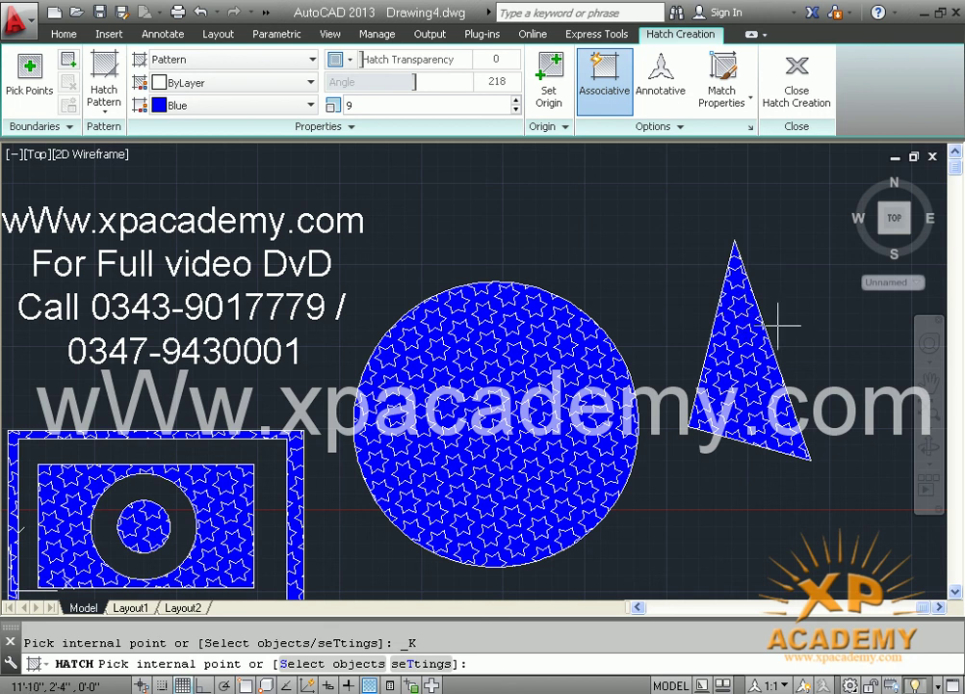
key(ctrl+z)
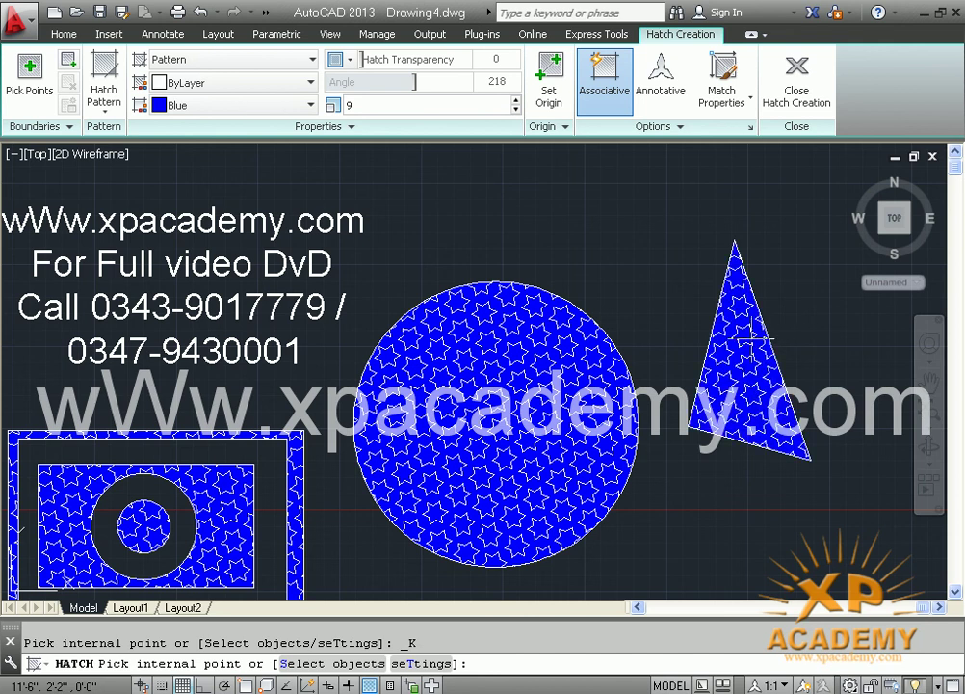
click(742, 352)
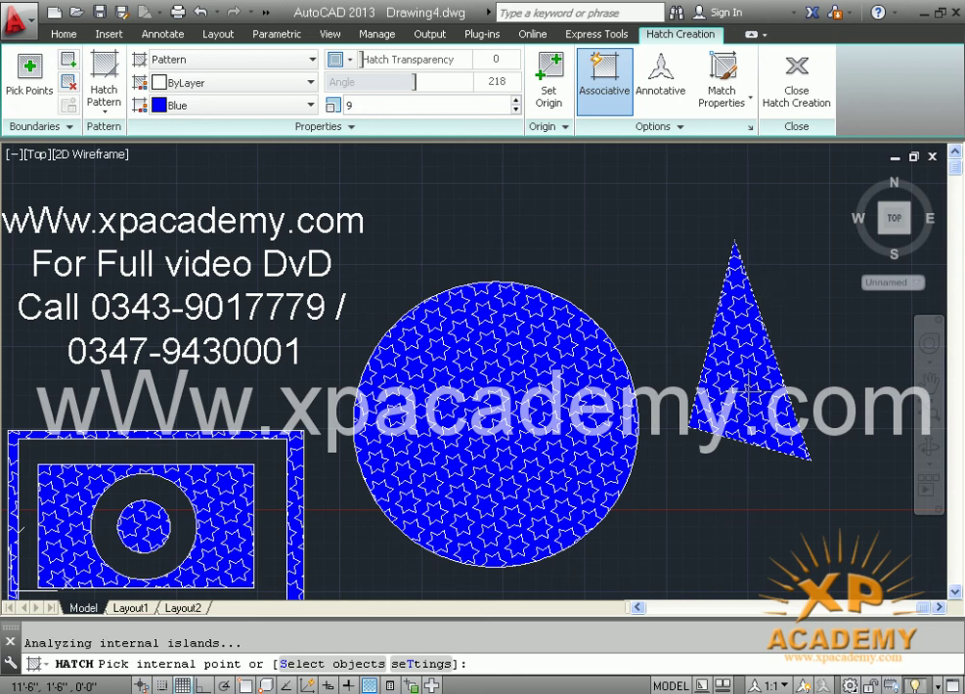
mouse_move(757, 390)
middle_down()
mouse_move(759, 336)
mouse_move(744, 348)
middle_up()
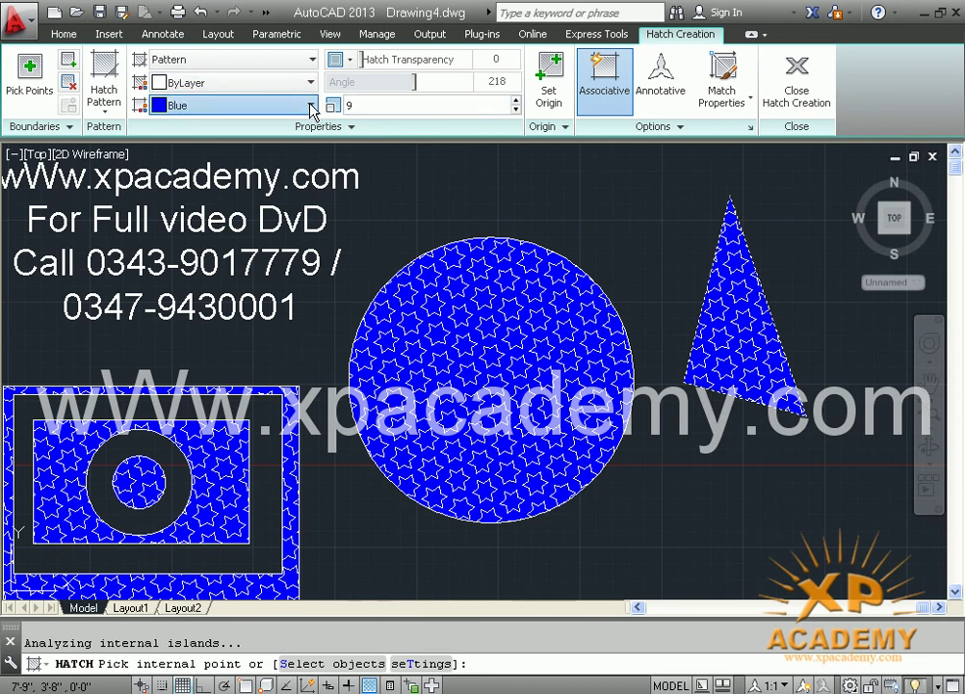
click(274, 136)
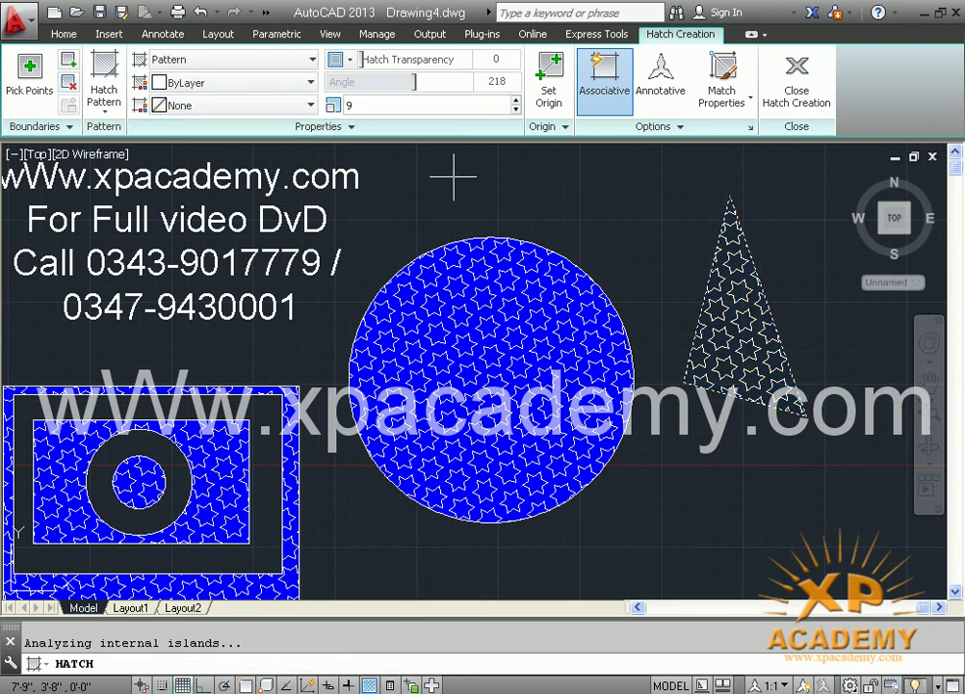
middle_drag(657, 453, 663, 434)
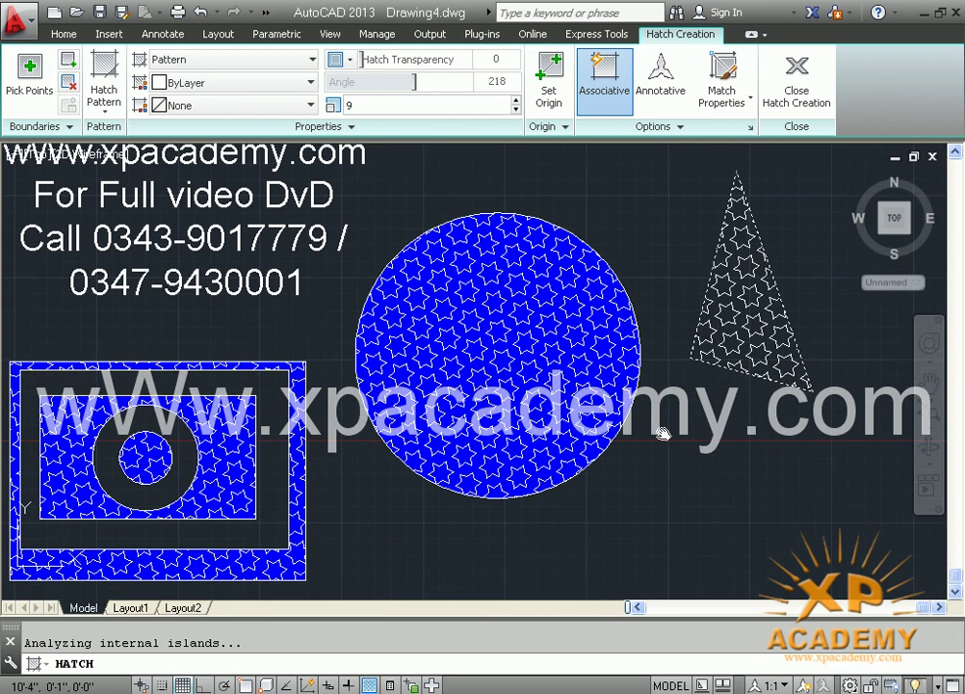
- Finish the triangle hatch and pan and zoom to review the three star-hatched shapes
click(797, 79)
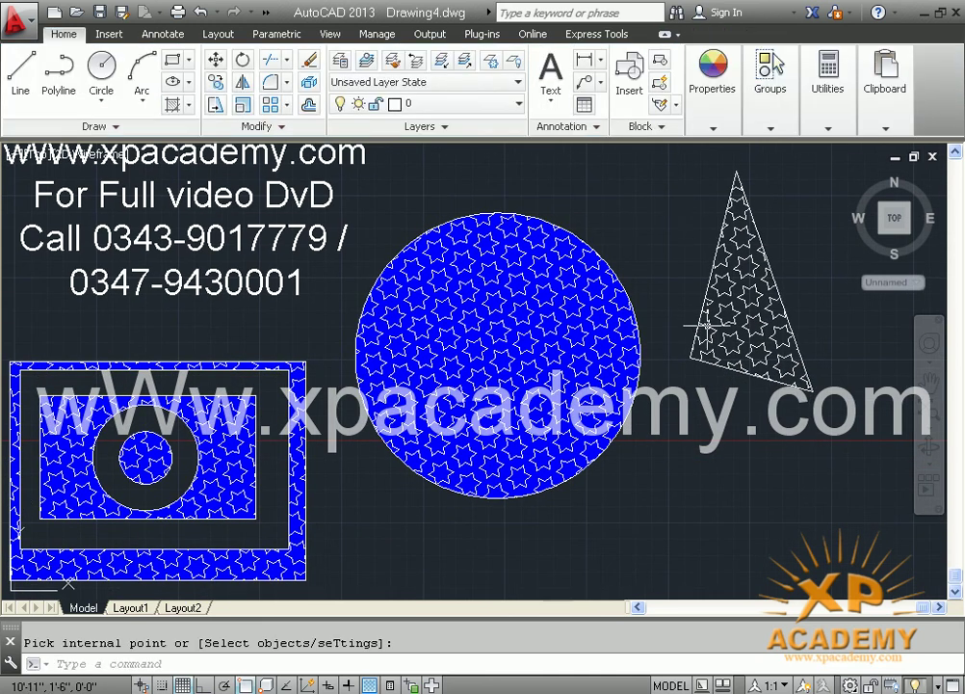
middle_drag(707, 326, 634, 289)
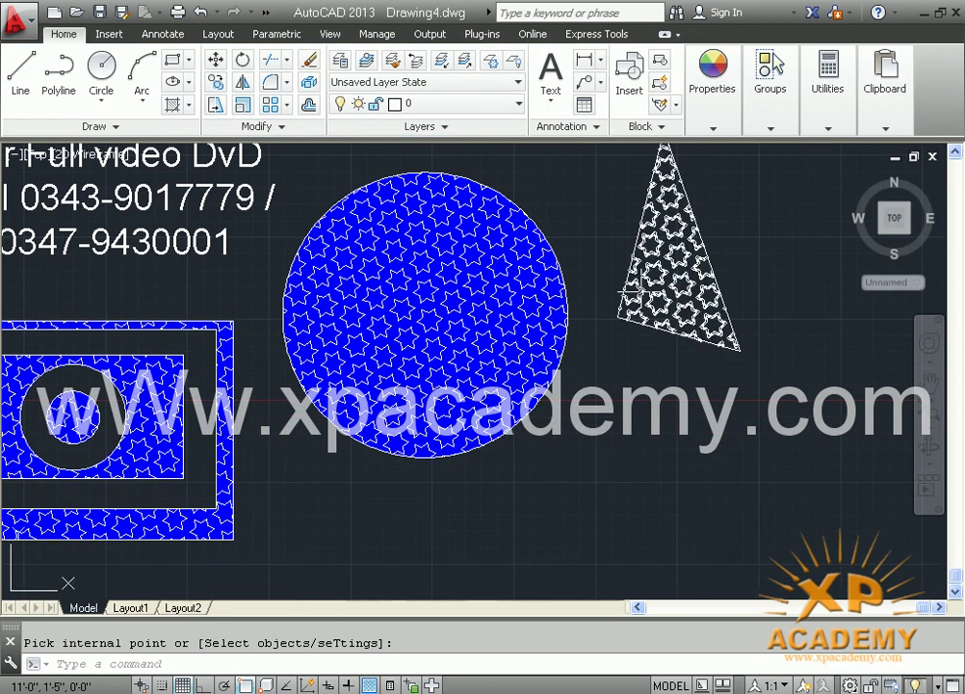
scroll(625, 319, down, 2)
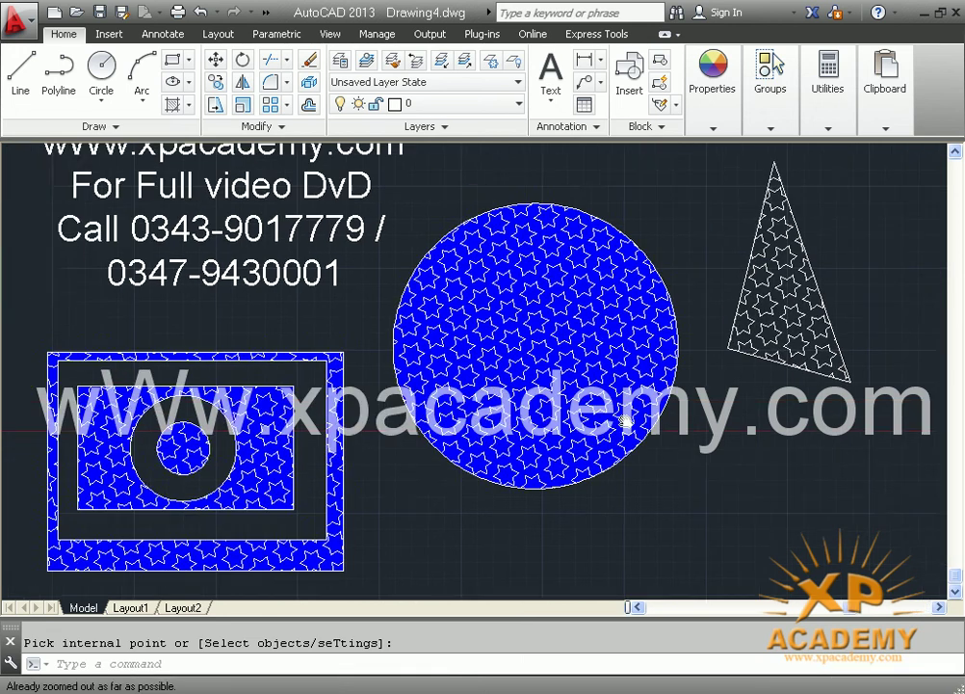
scroll(636, 421, up, 2)
mouse_move(636, 421)
middle_down()
mouse_move(622, 459)
mouse_move(631, 466)
mouse_move(631, 438)
middle_up()
scroll(631, 465, down, 2)
scroll(638, 453, up, 2)
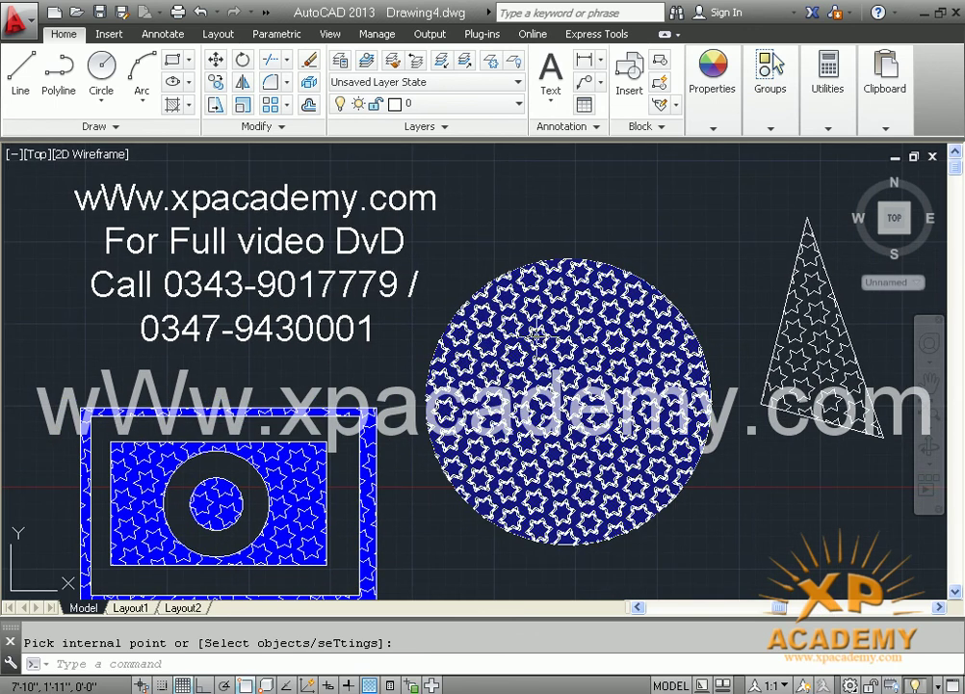
click(515, 385)
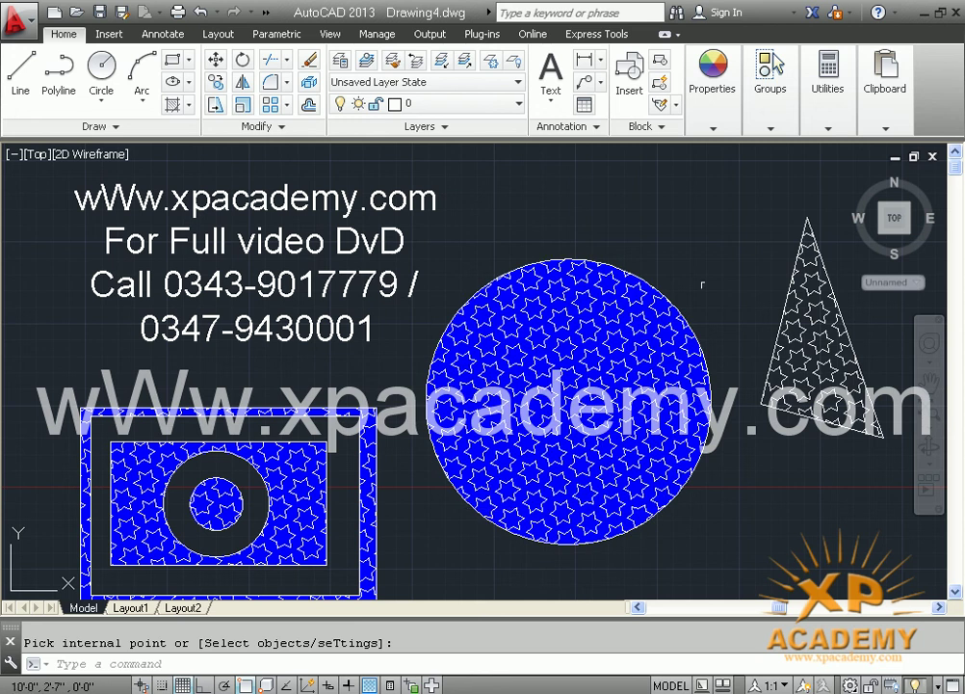
middle_drag(450, 331, 463, 311)
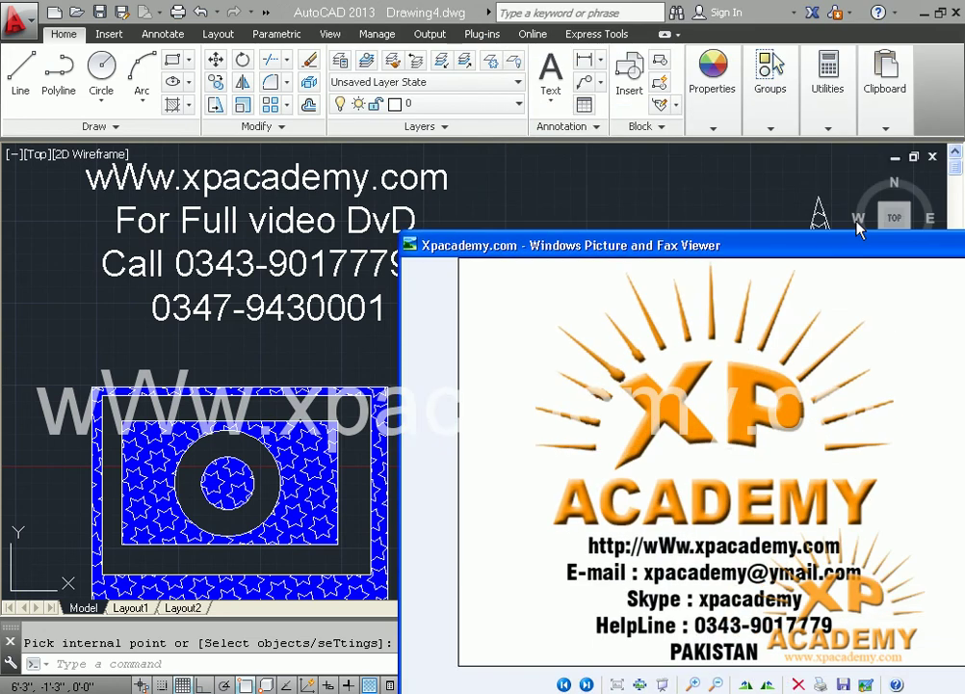
- Move the logo viewer to the top-left and minimise it, revealing the hatched drawing
mouse_move(856, 223)
mouse_down()
mouse_move(443, 7)
mouse_move(477, 9)
mouse_move(383, 43)
mouse_move(482, 121)
mouse_move(538, 47)
mouse_move(499, 41)
mouse_up()
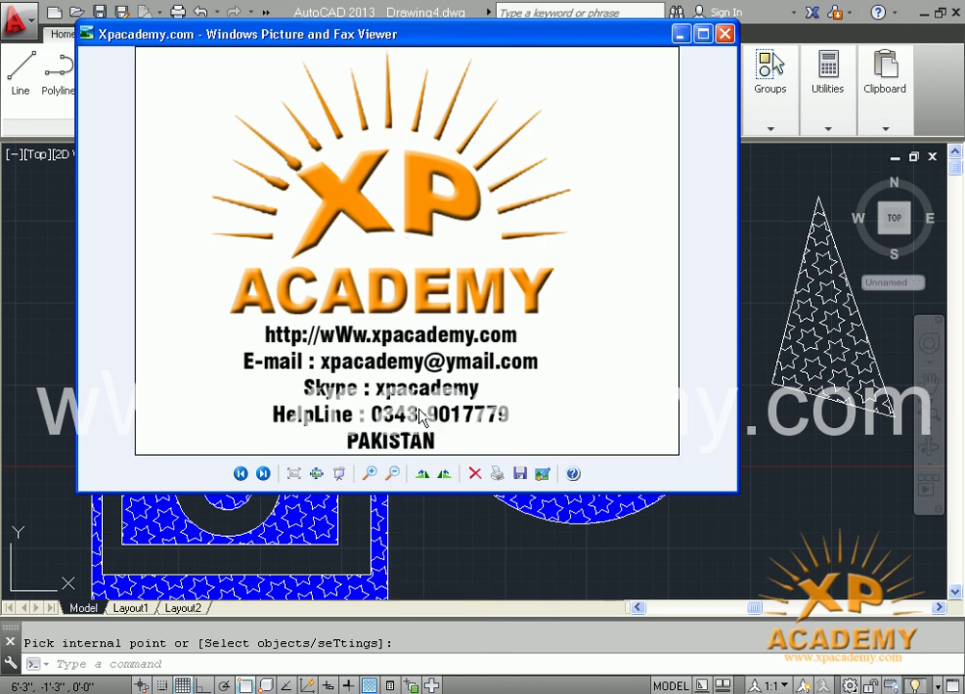
click(683, 41)
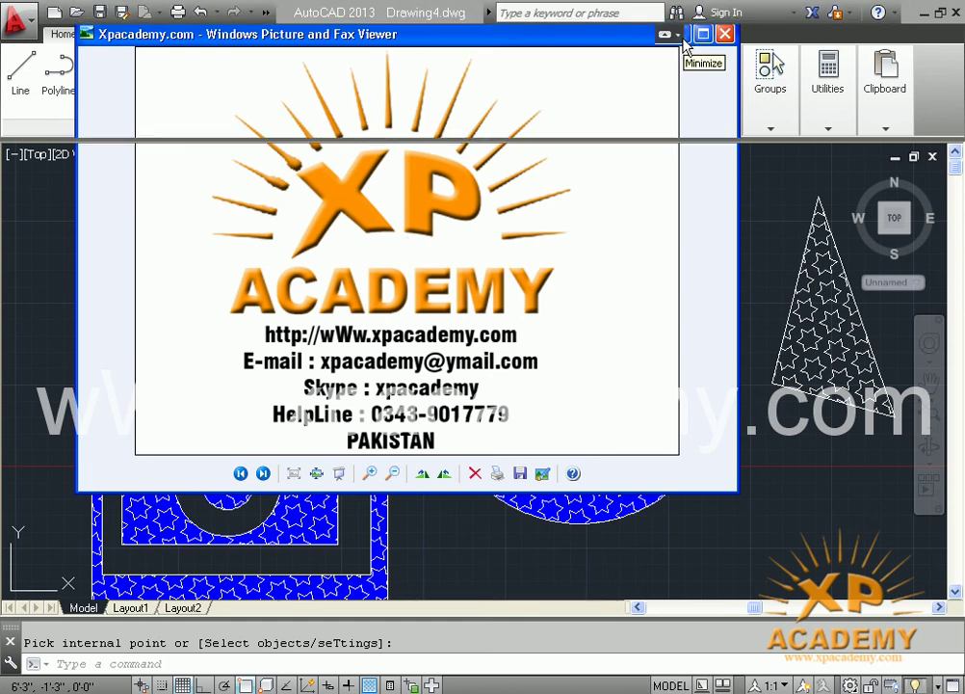
middle_drag(365, 353, 370, 341)
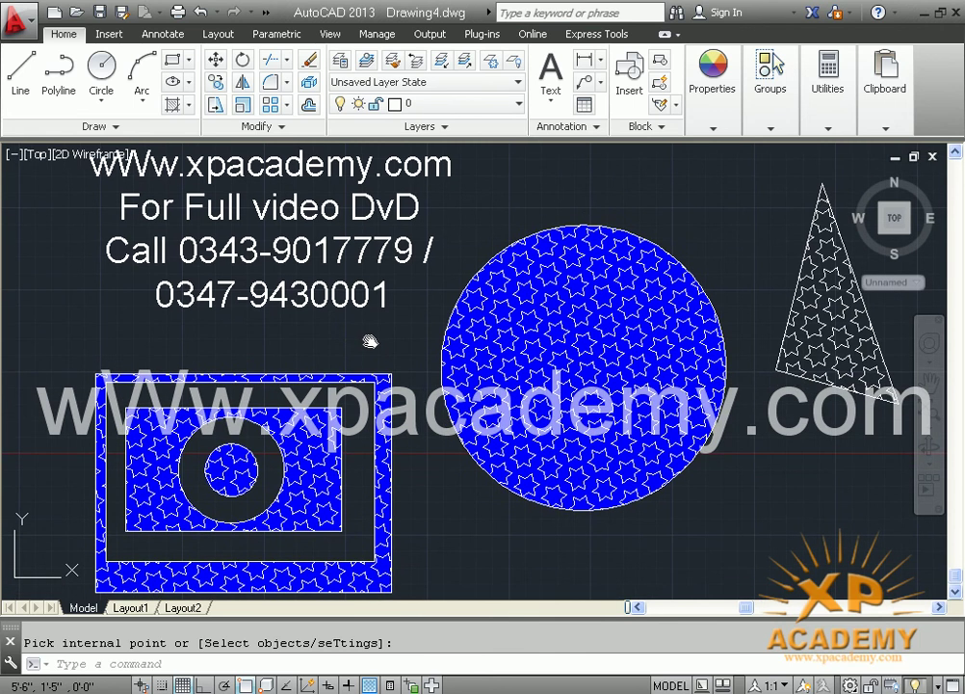